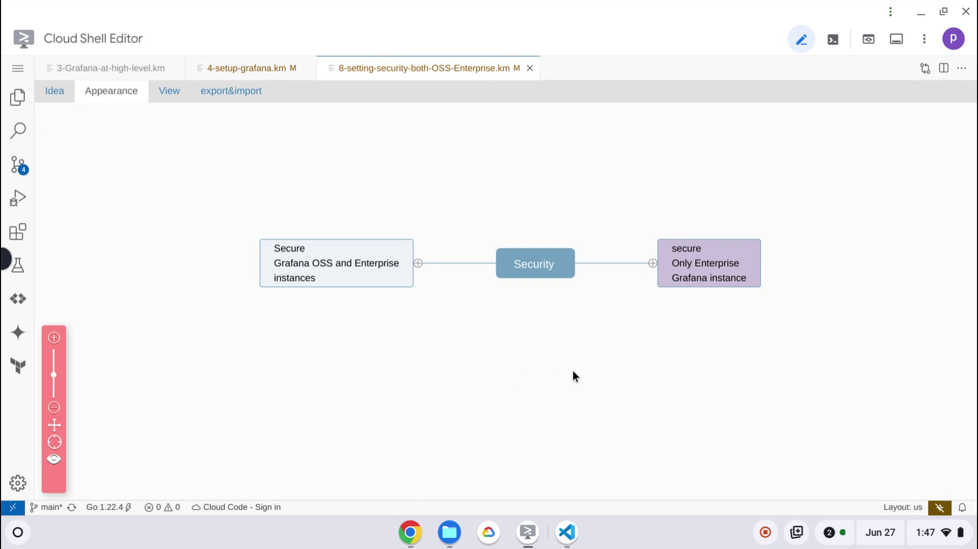
Step: Expand the Secure Grafana OSS and Enterprise branch and its [secretscan] section
{"action": "left_click", "coordinate": [334, 266]}
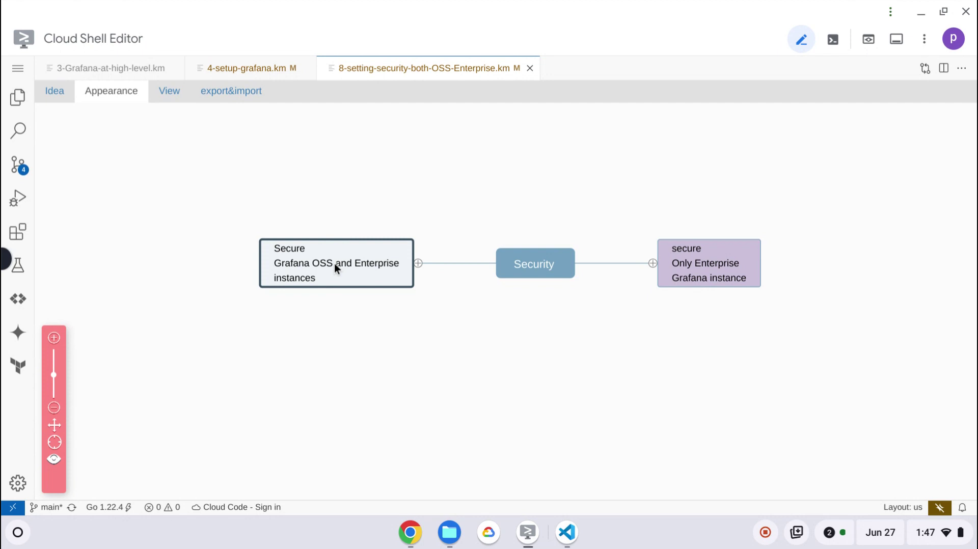
{"action": "left_click", "coordinate": [689, 284]}
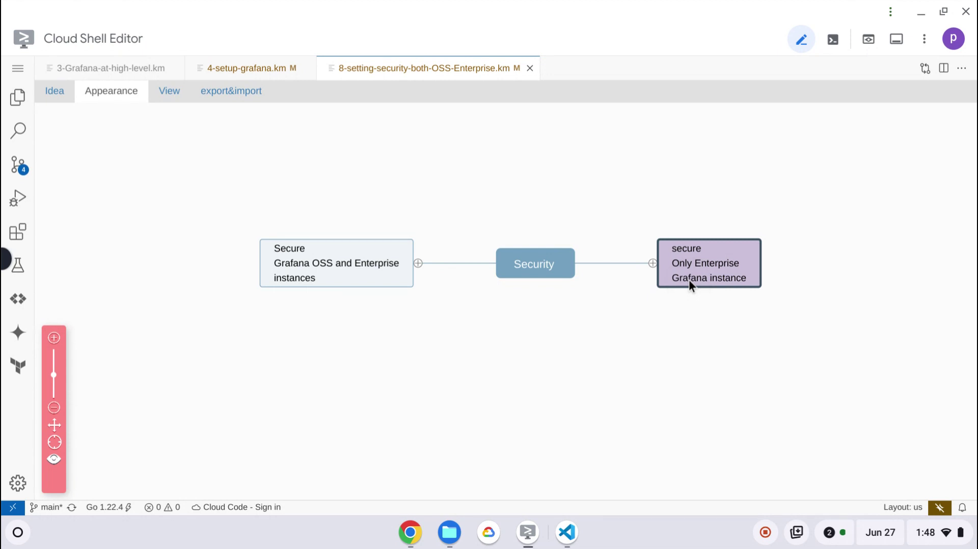
{"action": "left_click", "coordinate": [418, 264]}
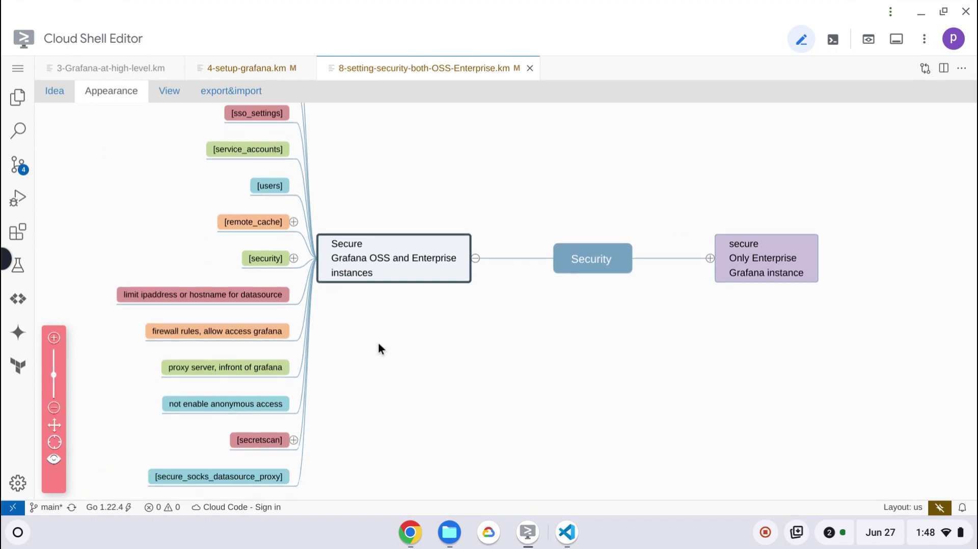
{"action": "scroll", "coordinate": [378, 348], "scroll_direction": "down", "scroll_amount": 3}
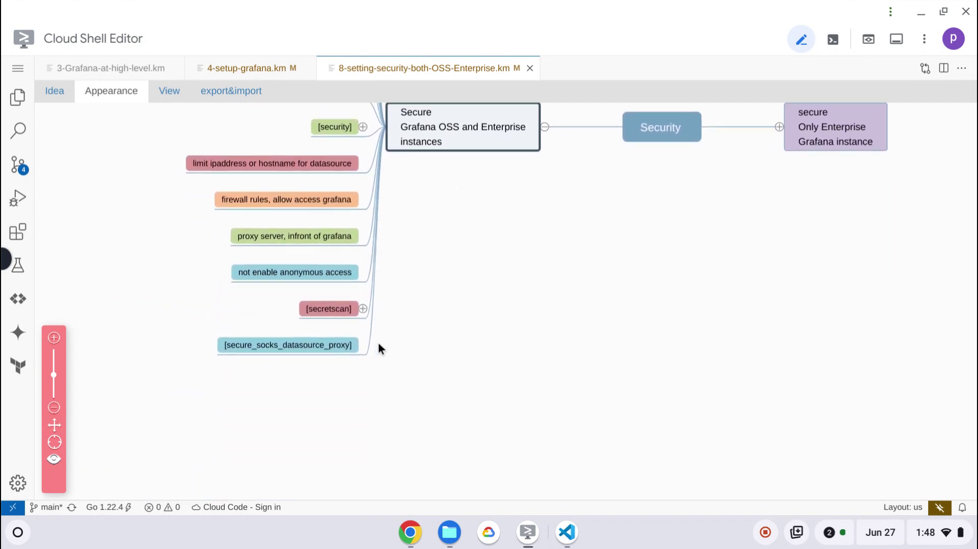
{"action": "left_click", "coordinate": [363, 305]}
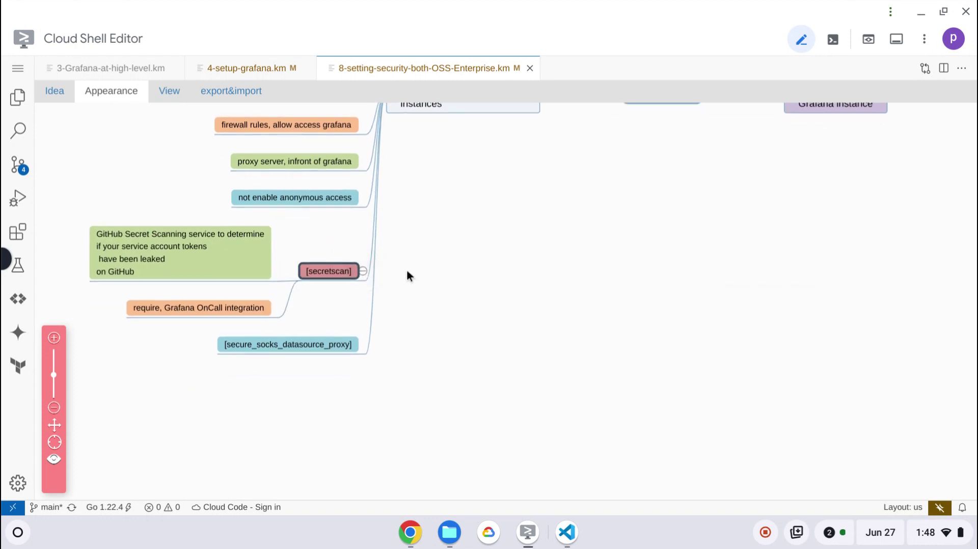
Step: Review the anonymous access, proxy server and firewall rules nodes in that branch
{"action": "scroll", "coordinate": [406, 276], "scroll_direction": "up", "scroll_amount": 2}
{"action": "left_click", "coordinate": [289, 307]}
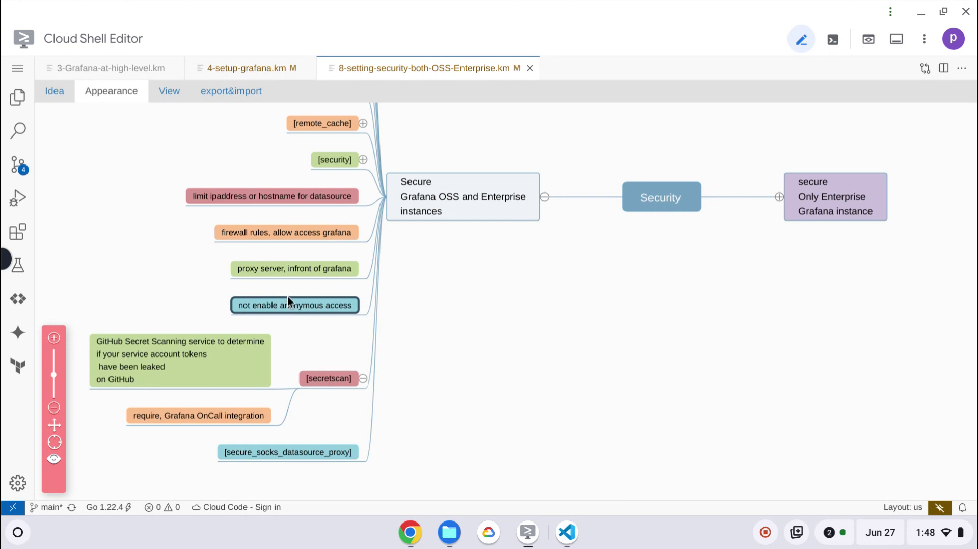
{"action": "left_click", "coordinate": [294, 267]}
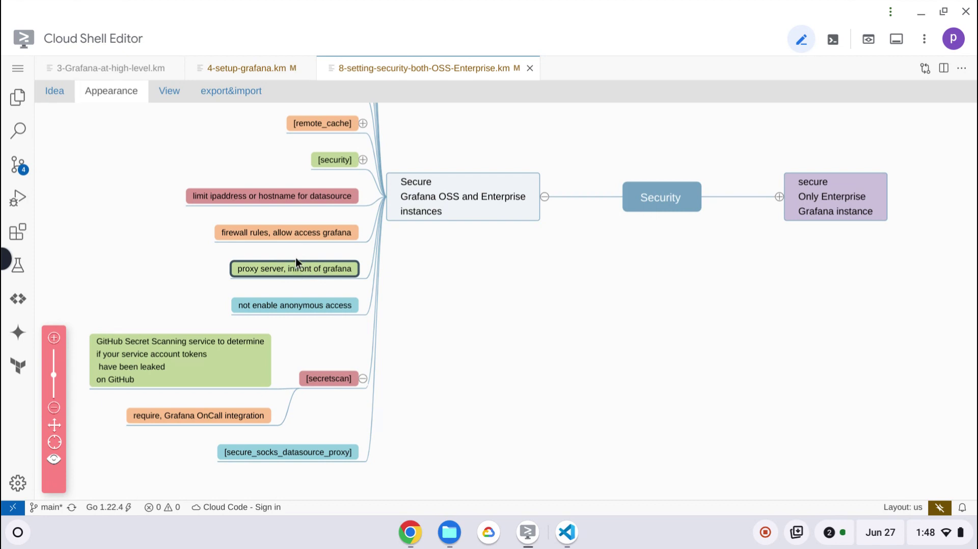
{"action": "left_click", "coordinate": [297, 235]}
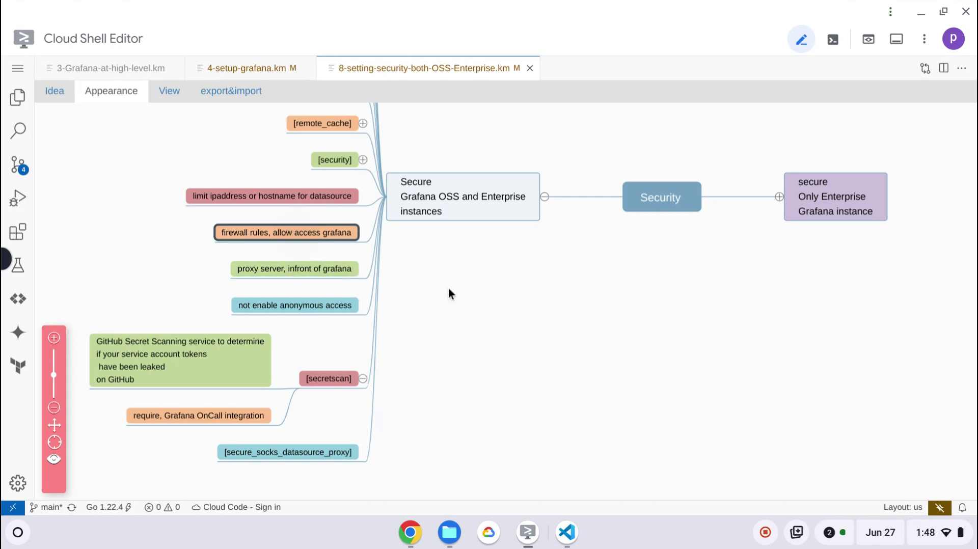
{"action": "scroll", "coordinate": [448, 288], "scroll_direction": "down", "scroll_amount": 1}
{"action": "scroll", "coordinate": [448, 288], "scroll_direction": "up", "scroll_amount": 3}
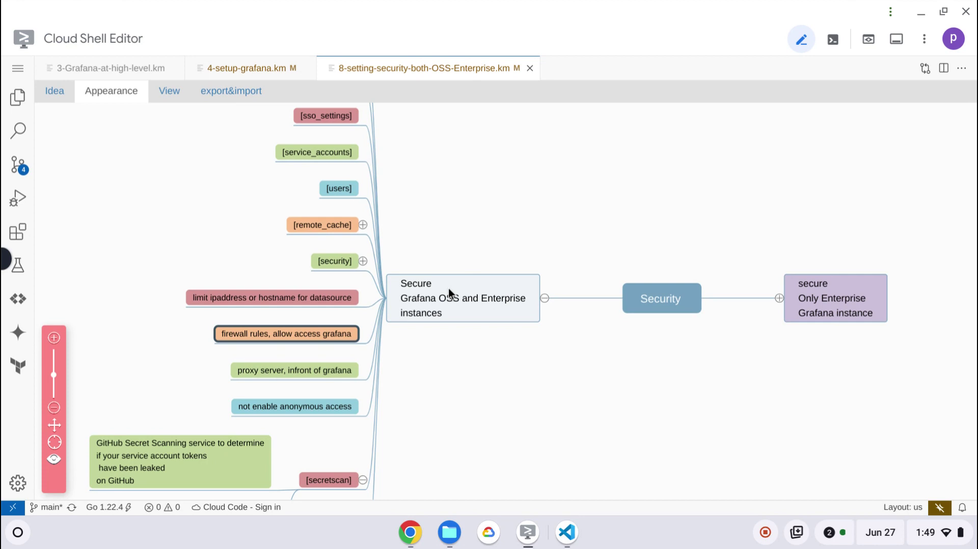
{"action": "left_click", "coordinate": [300, 299]}
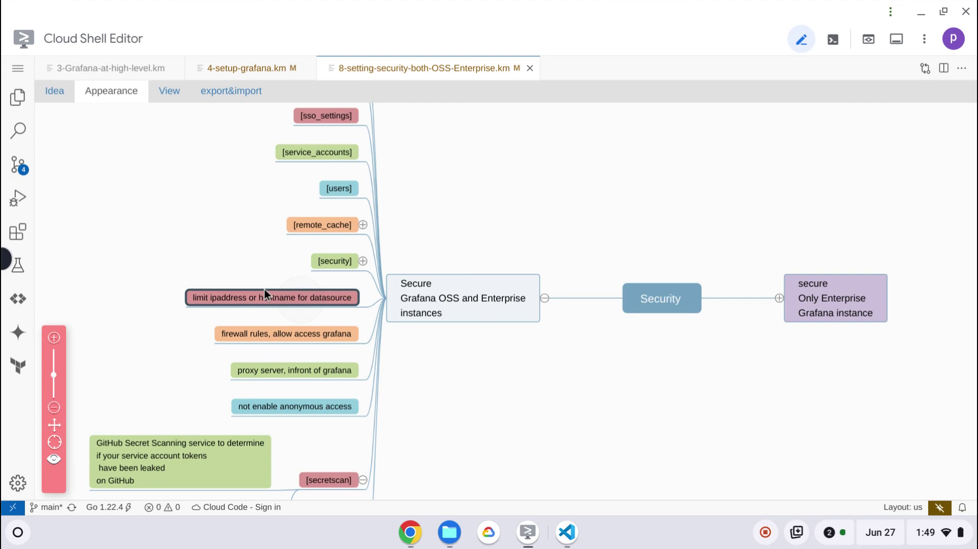
{"action": "scroll", "coordinate": [235, 283], "scroll_direction": "down", "scroll_amount": 1}
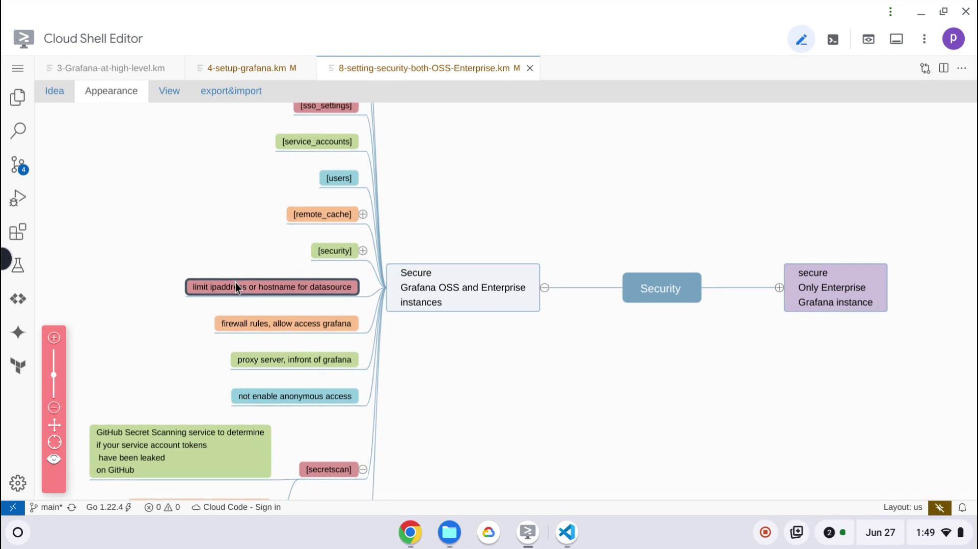
{"action": "scroll", "coordinate": [235, 283], "scroll_direction": "up", "scroll_amount": 2}
{"action": "scroll", "coordinate": [235, 282], "scroll_direction": "up", "scroll_amount": 1}
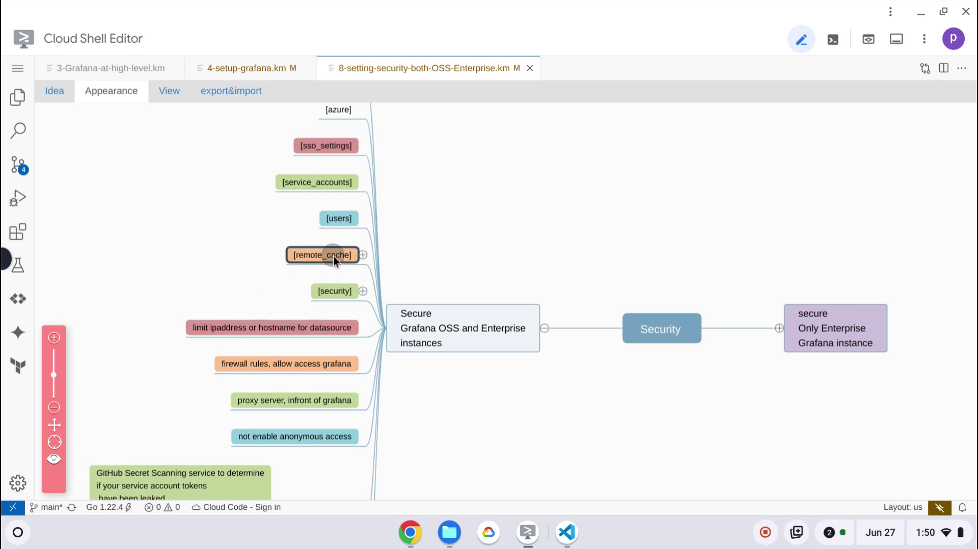
Step: Expand [remote_cache] to show its Redis, memcached or database session-caching note, then select [users]
{"action": "left_click", "coordinate": [363, 255]}
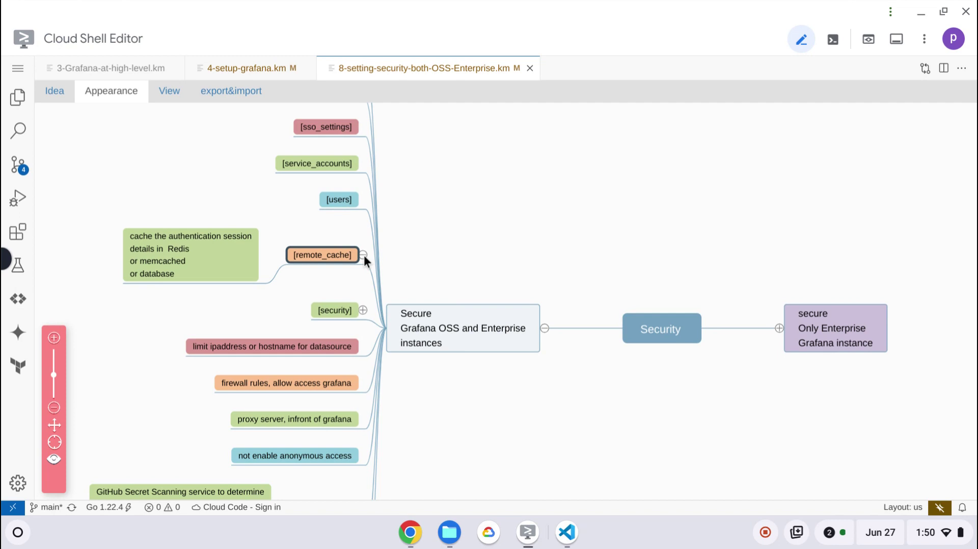
{"action": "double_click", "coordinate": [164, 277]}
{"action": "double_click", "coordinate": [163, 272]}
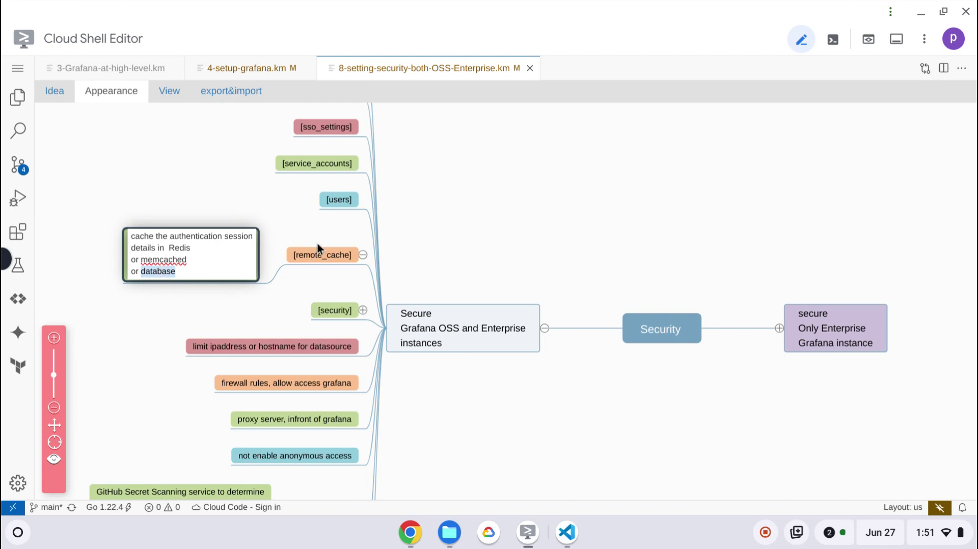
{"action": "left_click", "coordinate": [340, 199]}
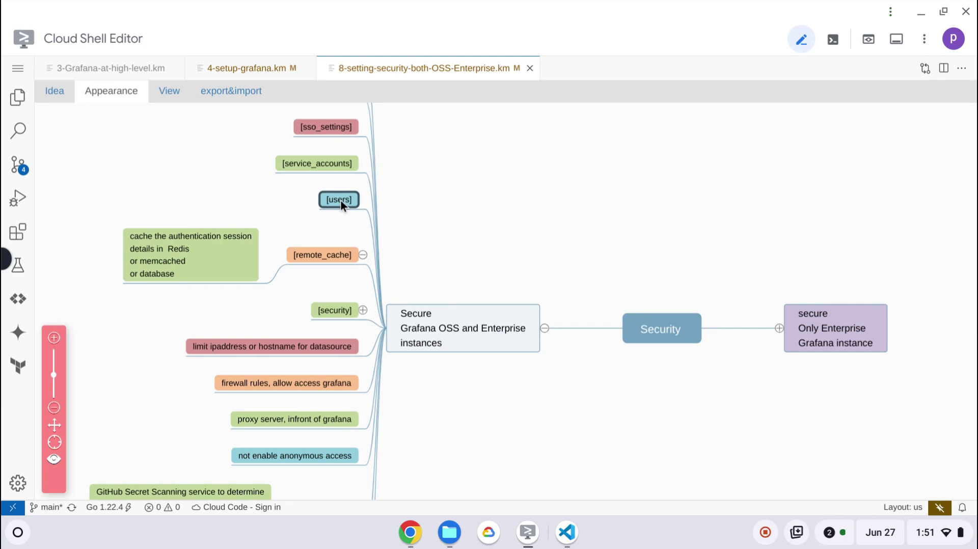
Step: In VS Code, search defaults.ini for '[users' to find the users section
{"action": "left_click", "coordinate": [567, 532]}
{"action": "double_click", "coordinate": [586, 270]}
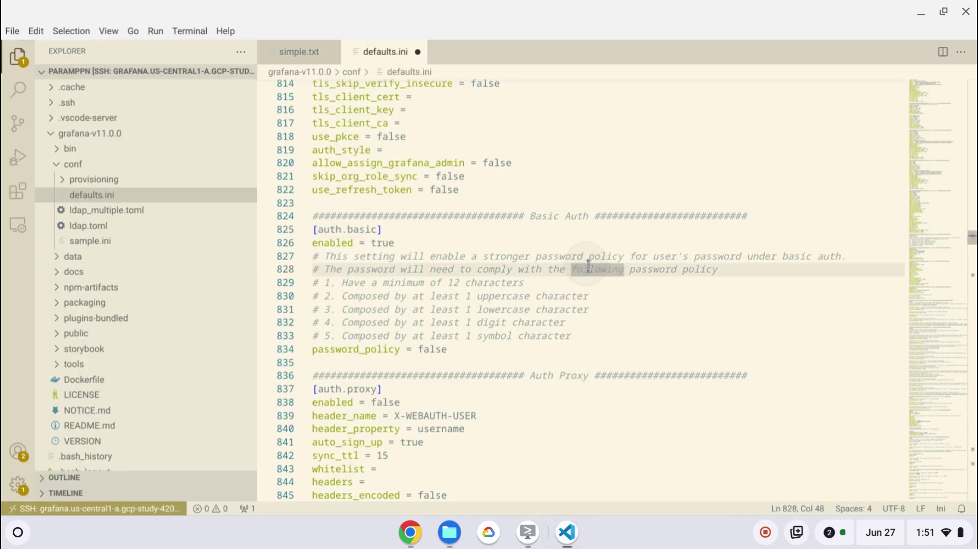
{"action": "key", "text": "ctrl+f"}
{"action": "type", "text": "[users"}
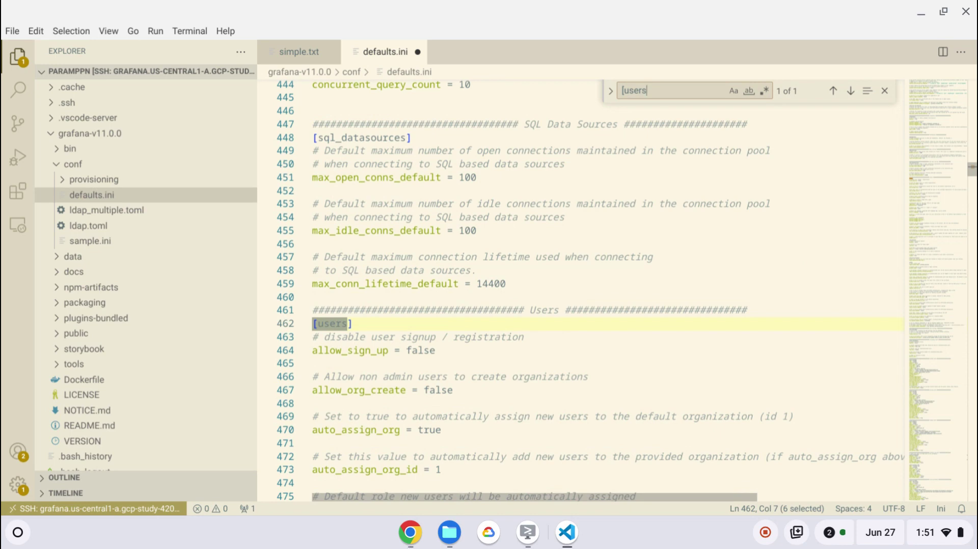
{"action": "scroll", "coordinate": [468, 407], "scroll_direction": "up", "scroll_amount": 2}
{"action": "scroll", "coordinate": [469, 407], "scroll_direction": "down", "scroll_amount": 6}
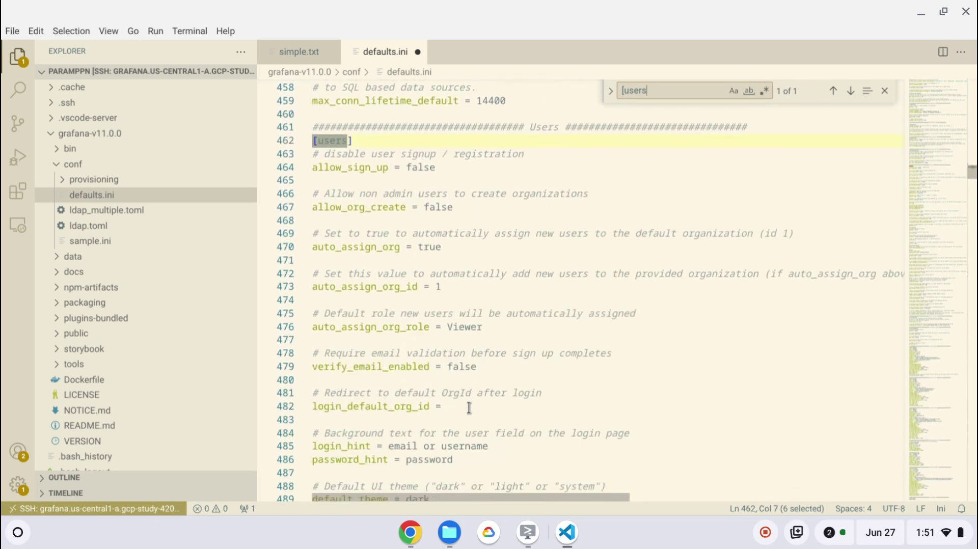
{"action": "scroll", "coordinate": [469, 407], "scroll_direction": "down", "scroll_amount": 5}
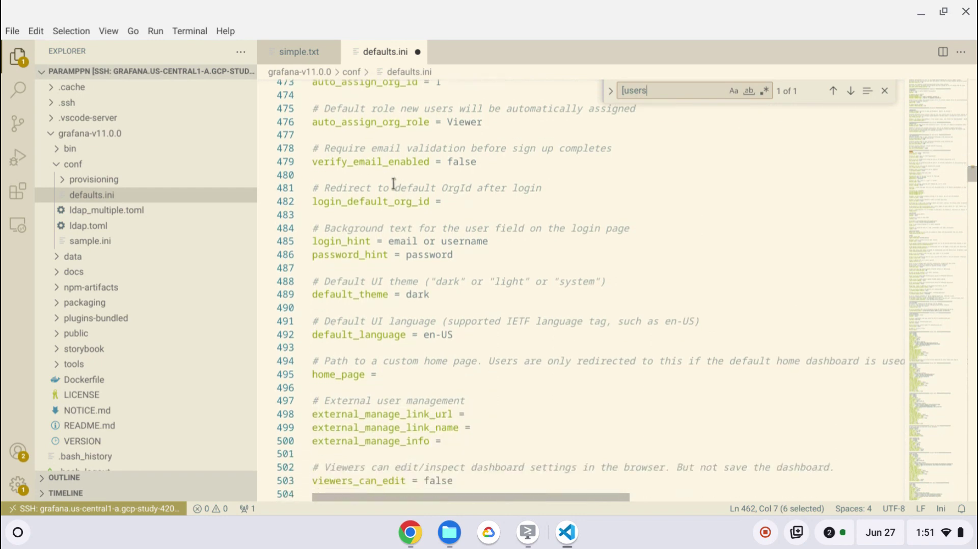
Step: Check verify_email_enabled, login_hint and verification_email_max_lifetime_duration, then return to the mind map
{"action": "double_click", "coordinate": [373, 163]}
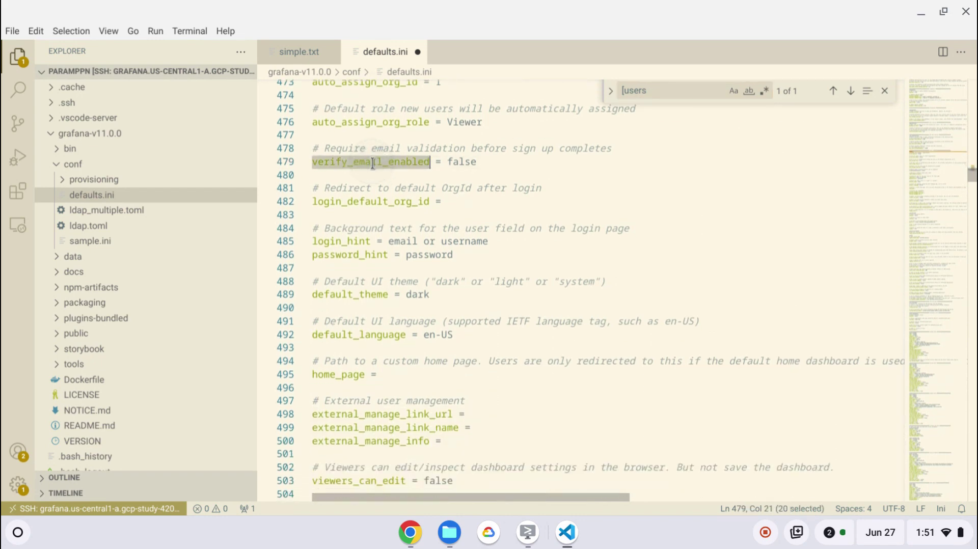
{"action": "double_click", "coordinate": [349, 241]}
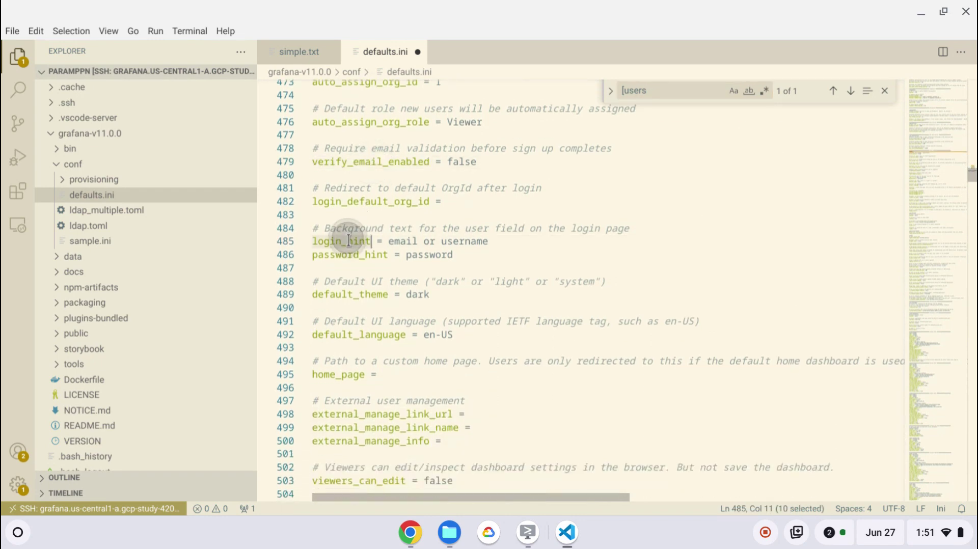
{"action": "scroll", "coordinate": [348, 241], "scroll_direction": "down", "scroll_amount": 5}
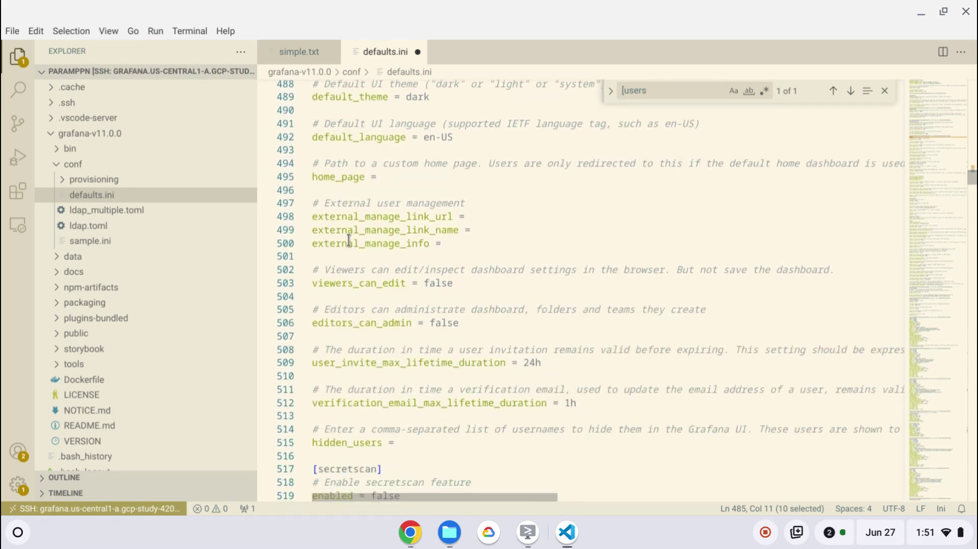
{"action": "scroll", "coordinate": [348, 240], "scroll_direction": "down", "scroll_amount": 4}
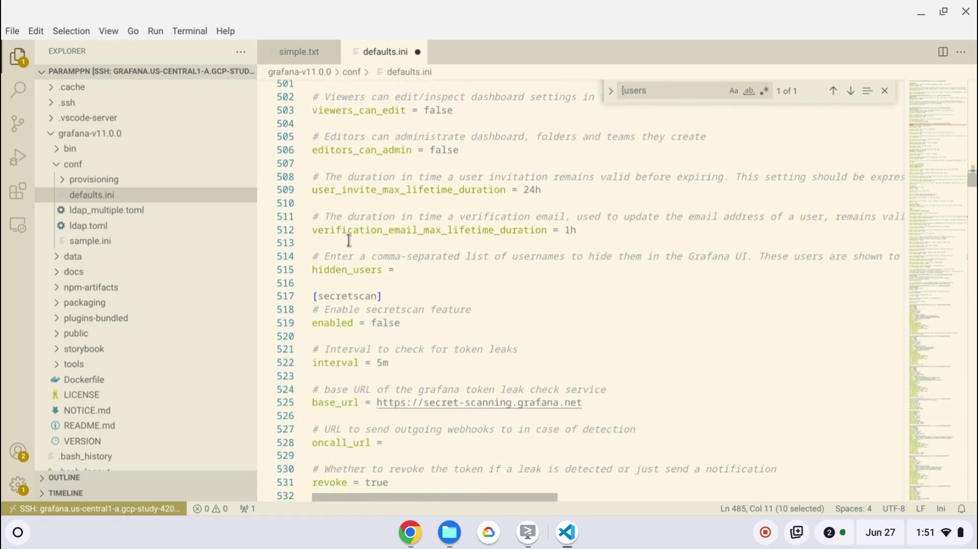
{"action": "double_click", "coordinate": [386, 233]}
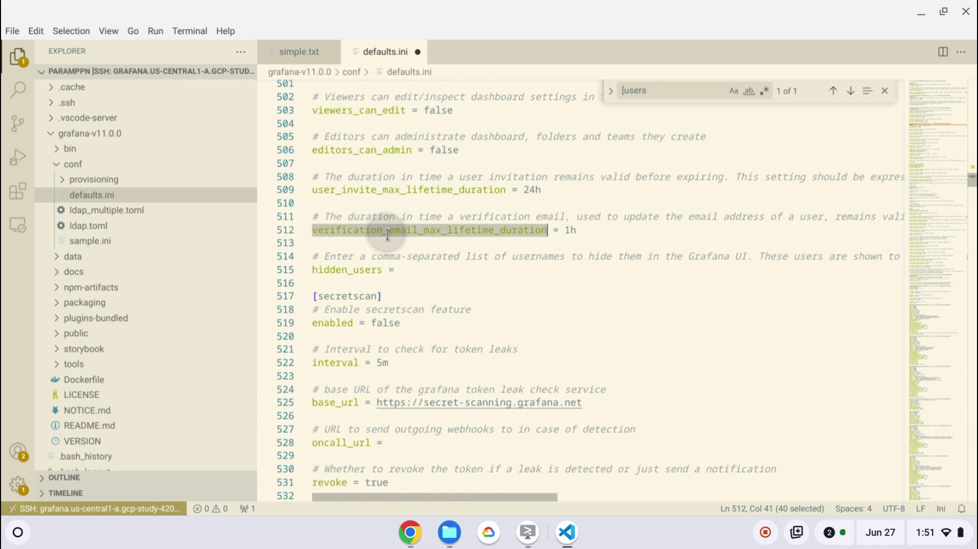
{"action": "scroll", "coordinate": [387, 234], "scroll_direction": "up", "scroll_amount": 3}
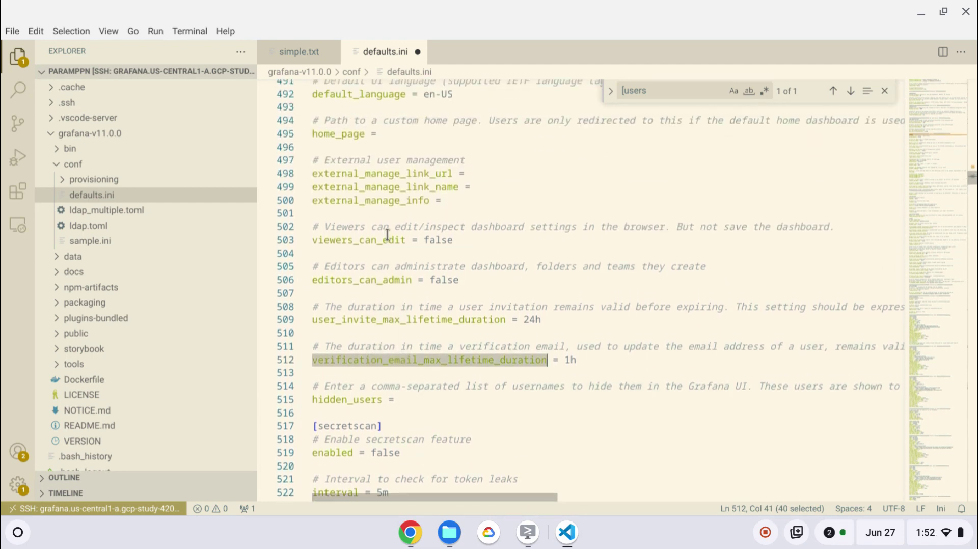
{"action": "key", "text": "alt"}
{"action": "key", "text": "alt+Tab"}
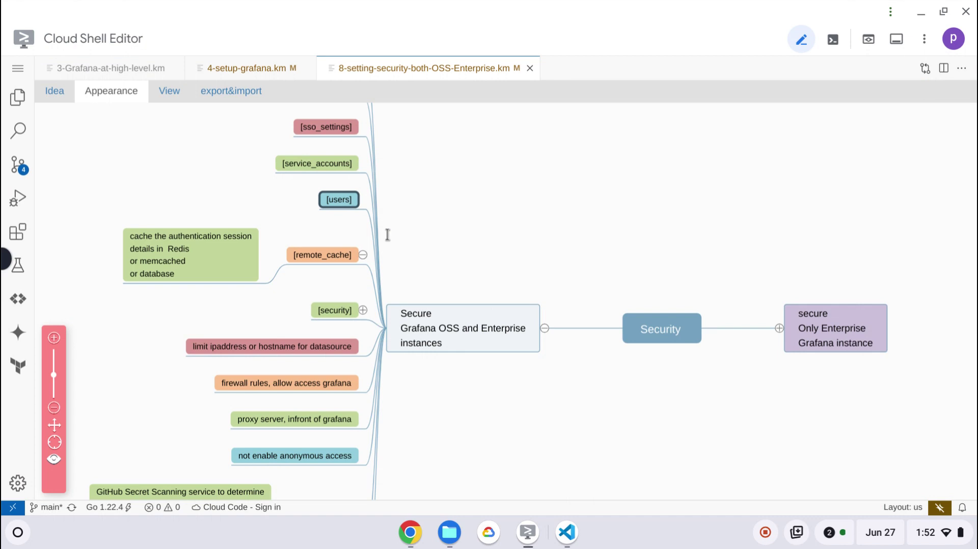
Step: Review the [service_accounts] and [sso_settings] nodes in the mind map
{"action": "left_click", "coordinate": [318, 168]}
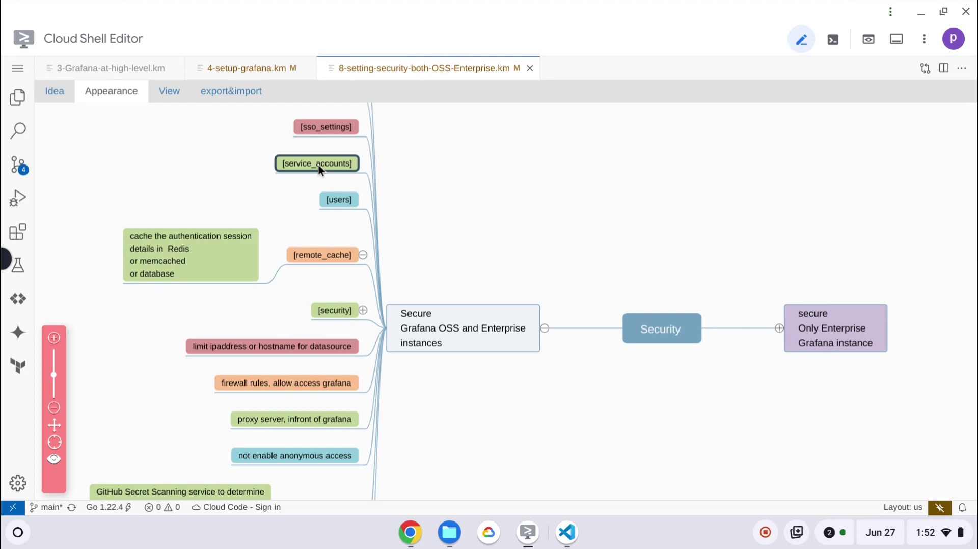
{"action": "scroll", "coordinate": [318, 164], "scroll_direction": "up", "scroll_amount": 1}
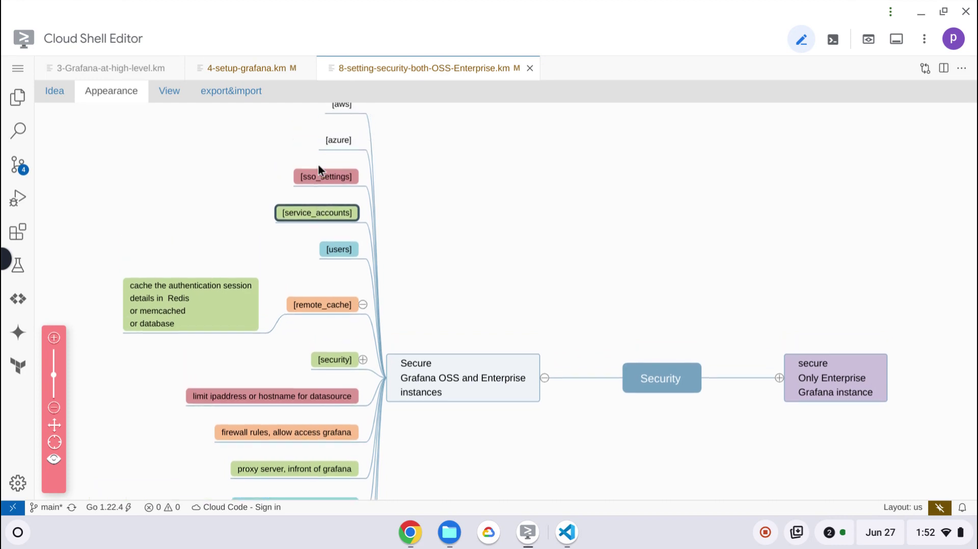
{"action": "left_click", "coordinate": [321, 177]}
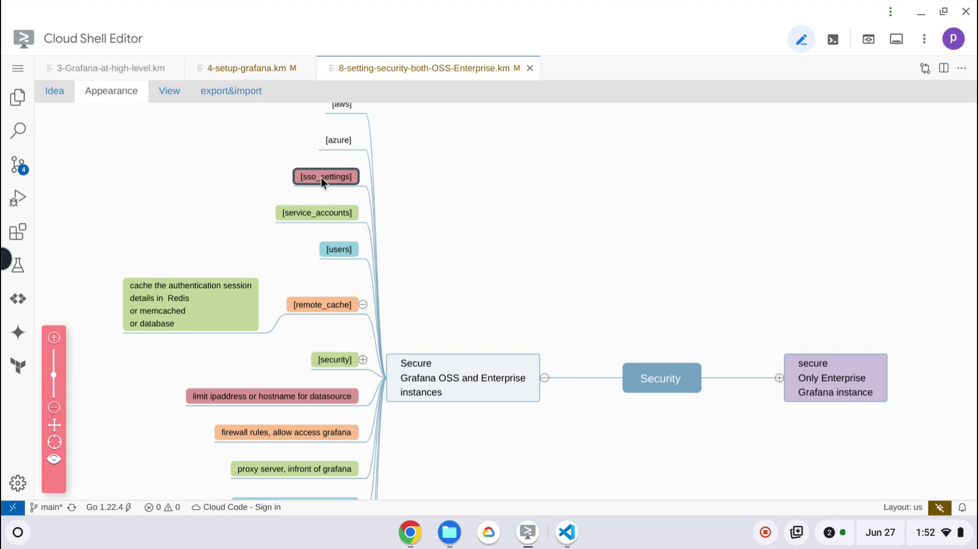
{"action": "scroll", "coordinate": [321, 178], "scroll_direction": "up", "scroll_amount": 2}
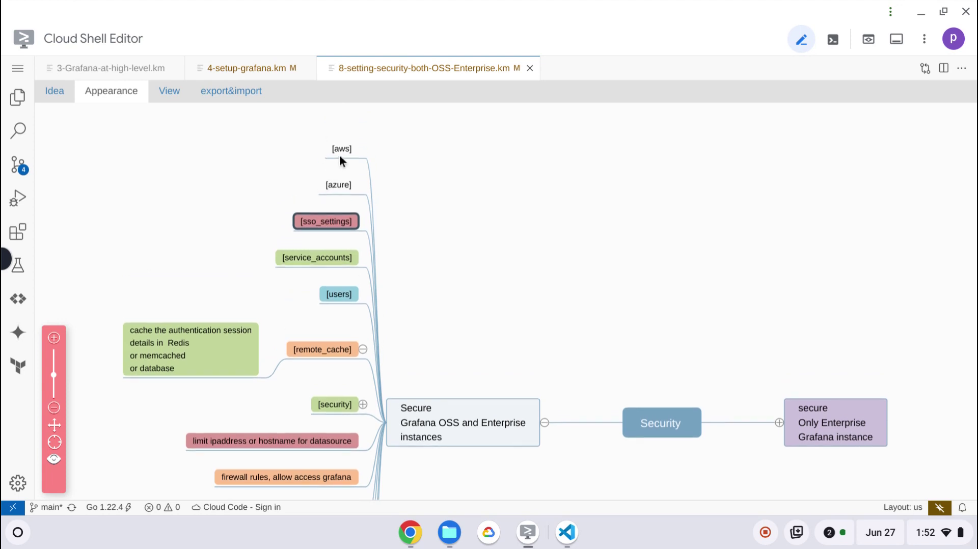
Step: Check [aws] and [azure], then expand [security] to reveal its admin-access note
{"action": "left_click", "coordinate": [341, 153]}
{"action": "left_click", "coordinate": [336, 187]}
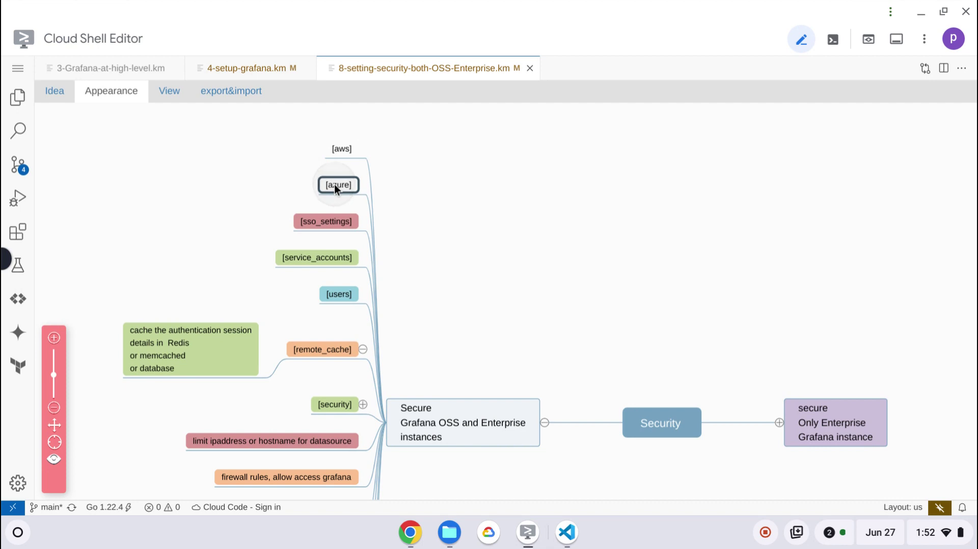
{"action": "scroll", "coordinate": [335, 188], "scroll_direction": "down", "scroll_amount": 8}
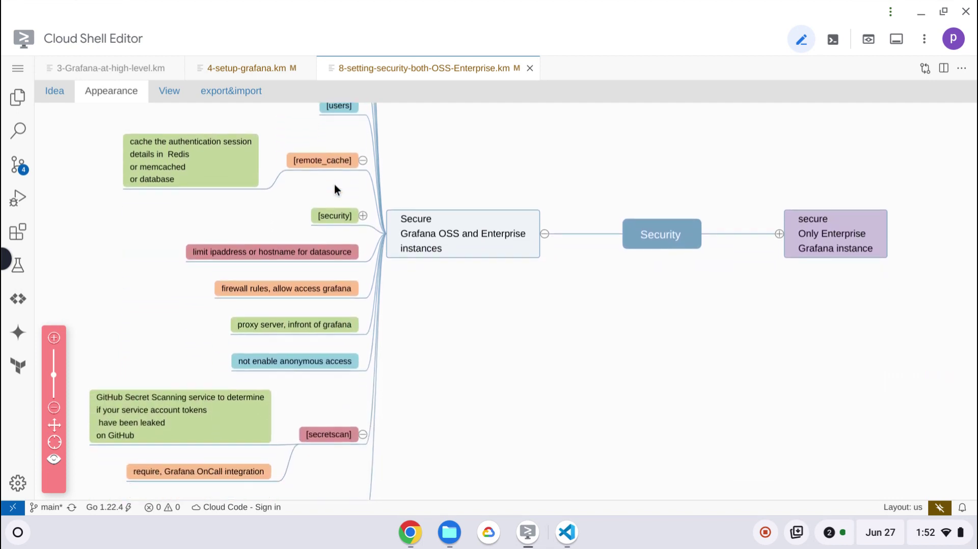
{"action": "scroll", "coordinate": [334, 184], "scroll_direction": "down", "scroll_amount": 2}
{"action": "left_click", "coordinate": [361, 182]}
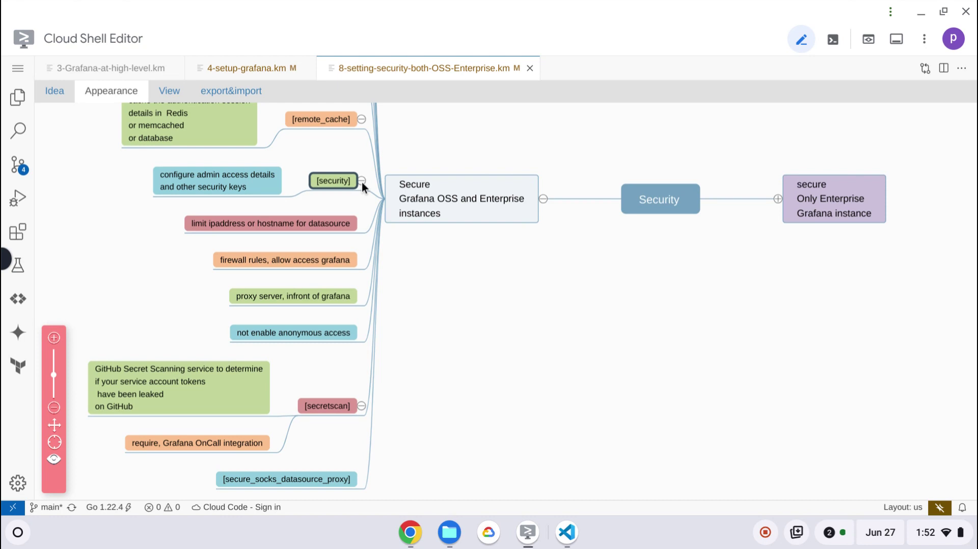
Step: Search defaults.ini for 'admin' and step through its matches
{"action": "key", "text": "alt+Tab"}
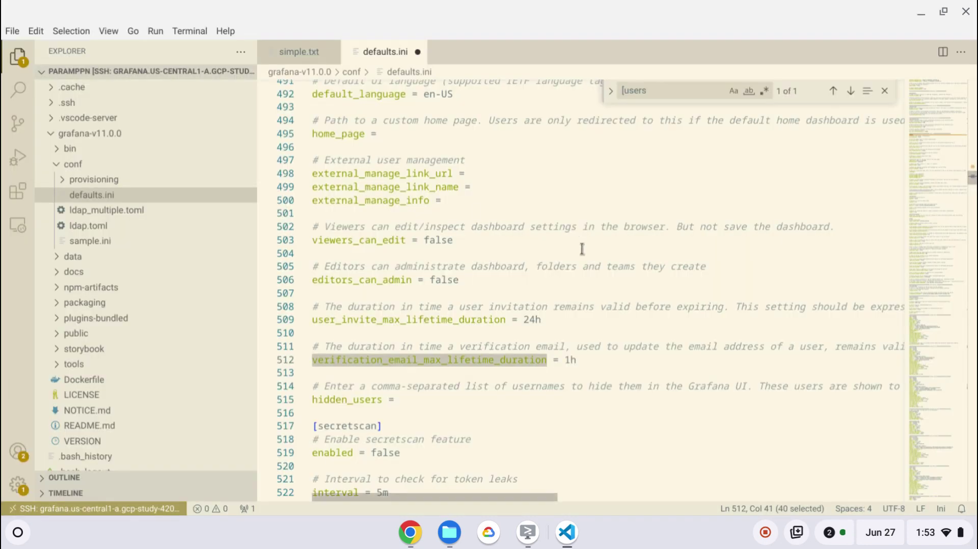
{"action": "left_click", "coordinate": [582, 248]}
{"action": "key", "text": "ctrl+f"}
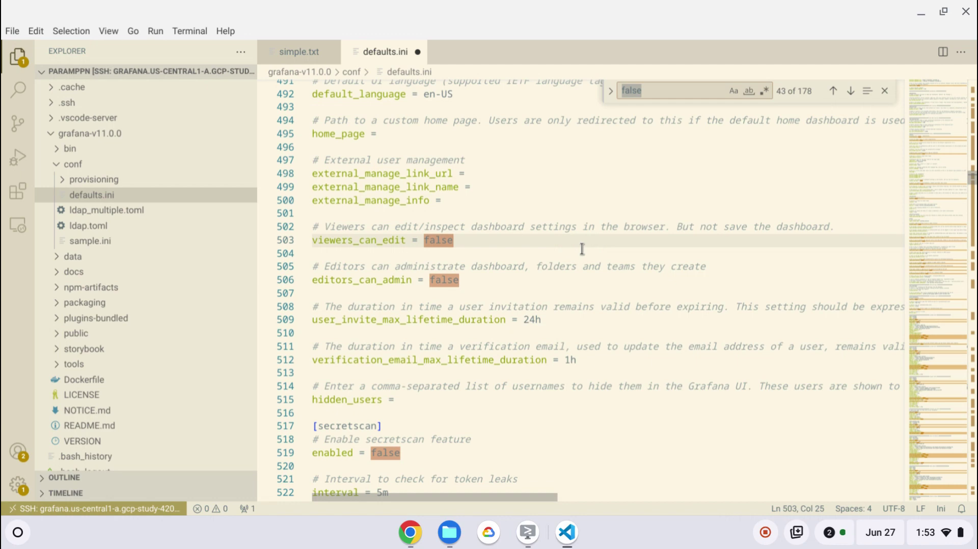
{"action": "type", "text": "[admin"}
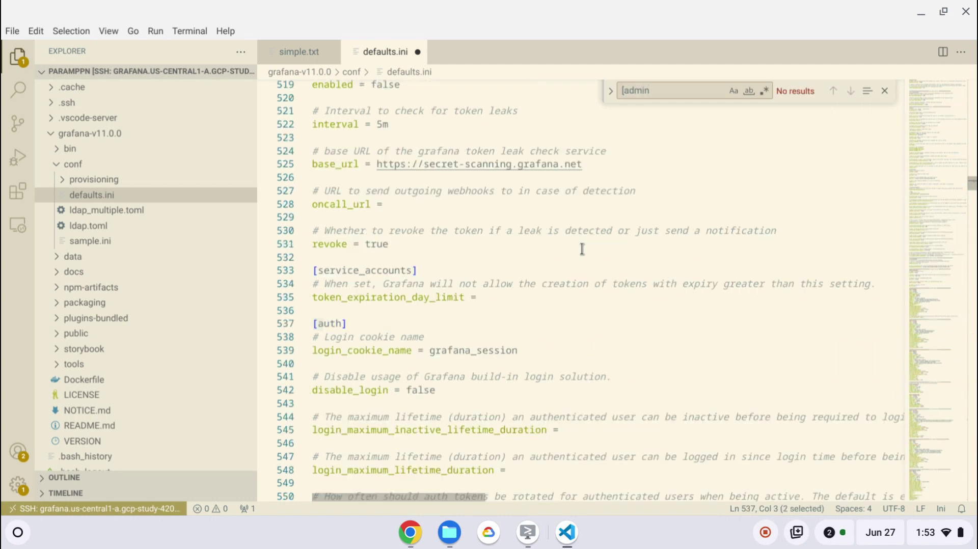
{"action": "type", "text": "]"}
{"action": "key", "text": "BackSpace"}
{"action": "key", "text": "BackSpace"}
{"action": "key", "text": "BackSpace"}
{"action": "key", "text": "BackSpace"}
{"action": "key", "text": "BackSpace"}
{"action": "key", "text": "BackSpace"}
{"action": "key", "text": "BackSpace"}
{"action": "type", "text": "a"}
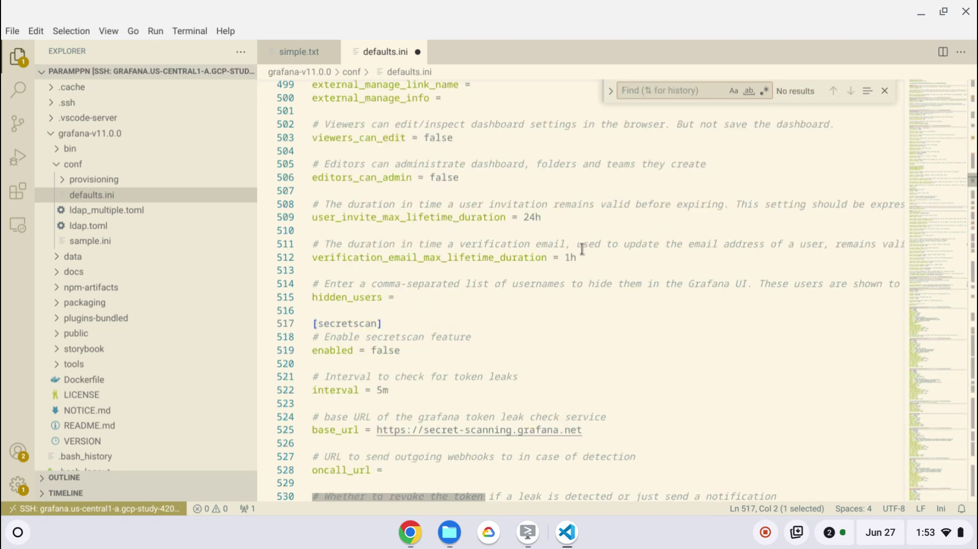
{"action": "type", "text": "dmin"}
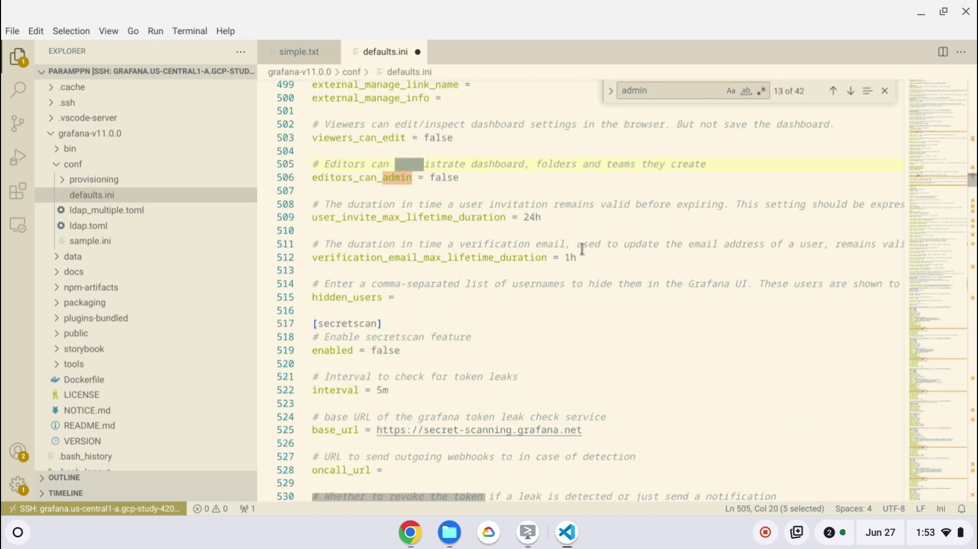
{"action": "type", "text": "]"}
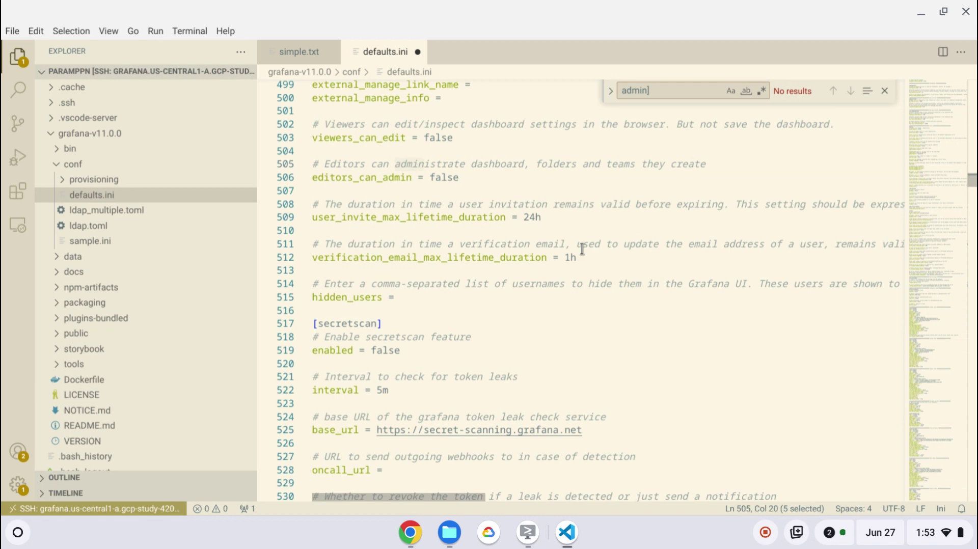
{"action": "key", "text": "BackSpace"}
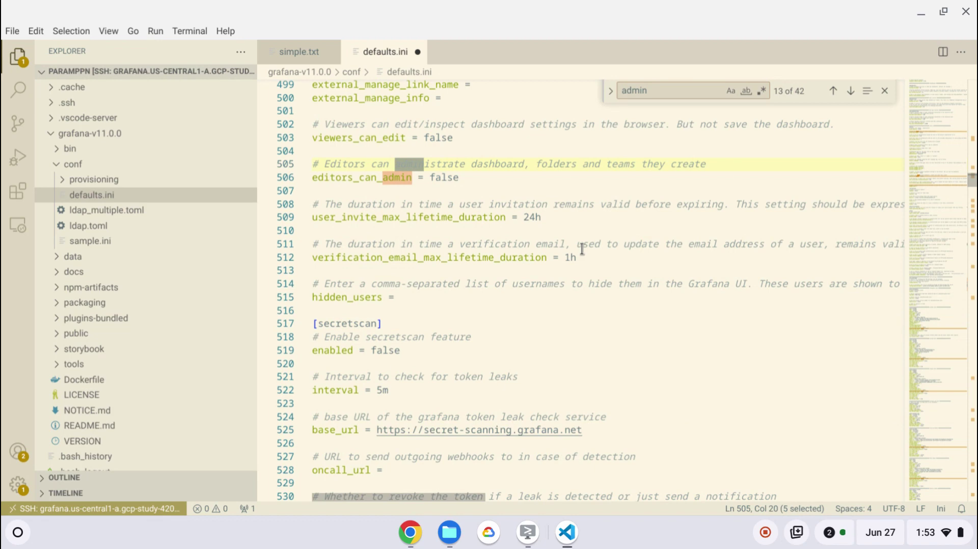
{"action": "key", "text": "Return"}
{"action": "key", "text": "Return"}
{"action": "key", "text": "Return"}
{"action": "key", "text": "Return"}
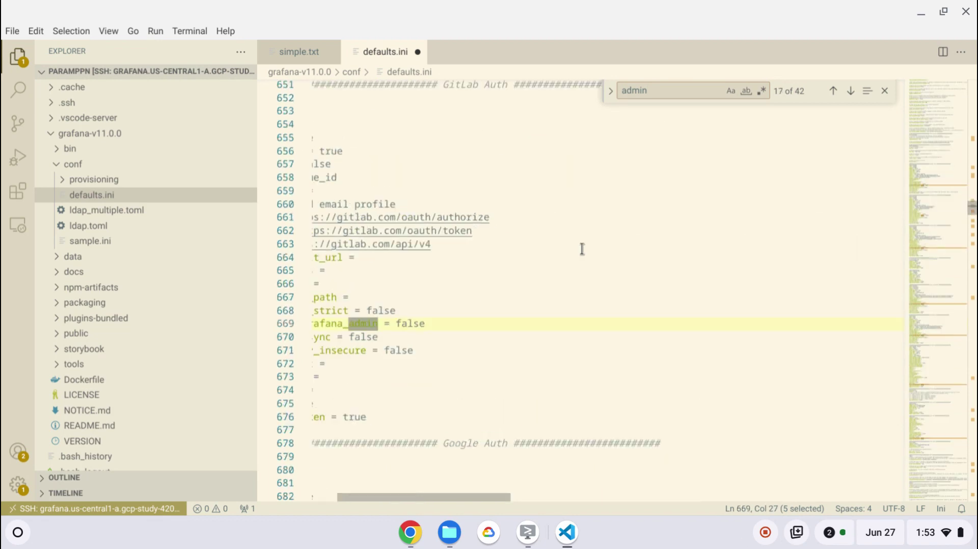
{"action": "key", "text": "Return"}
{"action": "key", "text": "Return"}
{"action": "key", "text": "Return"}
{"action": "key", "text": "Return"}
{"action": "key", "text": "Return"}
{"action": "key", "text": "Return"}
{"action": "key", "text": "Return"}
{"action": "key", "text": "Return"}
{"action": "key", "text": "Return"}
{"action": "key", "text": "Return"}
{"action": "key", "text": "Return"}
{"action": "key", "text": "Return"}
{"action": "key", "text": "Return"}
{"action": "key", "text": "Return"}
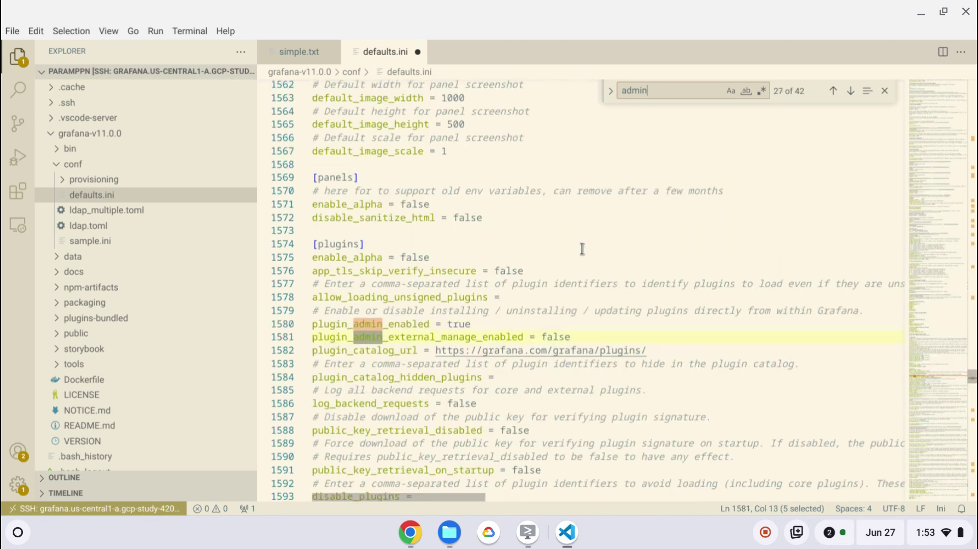
{"action": "key", "text": "Return"}
{"action": "key", "text": "Return"}
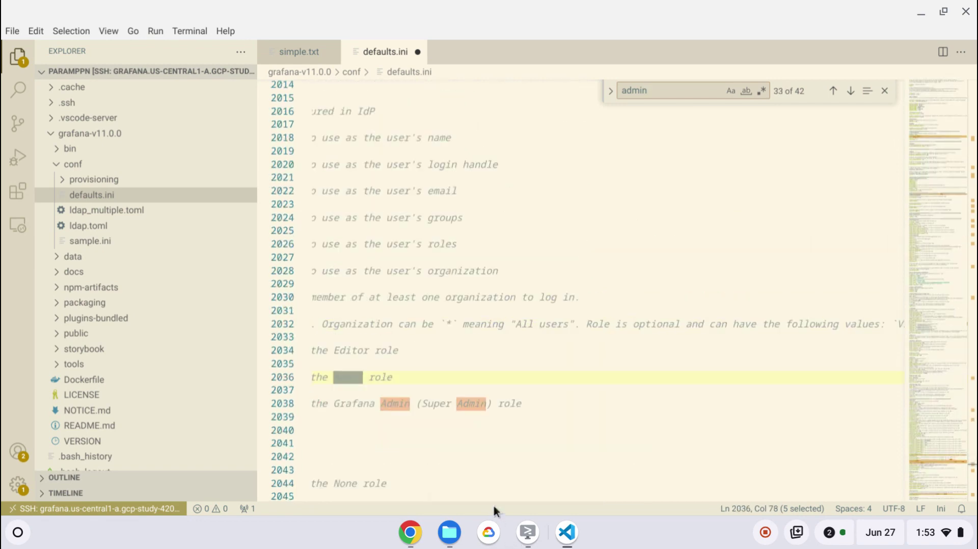
Step: Scroll past the SAML role lines back up to the [azure] section near line 908
{"action": "left_click", "coordinate": [484, 493]}
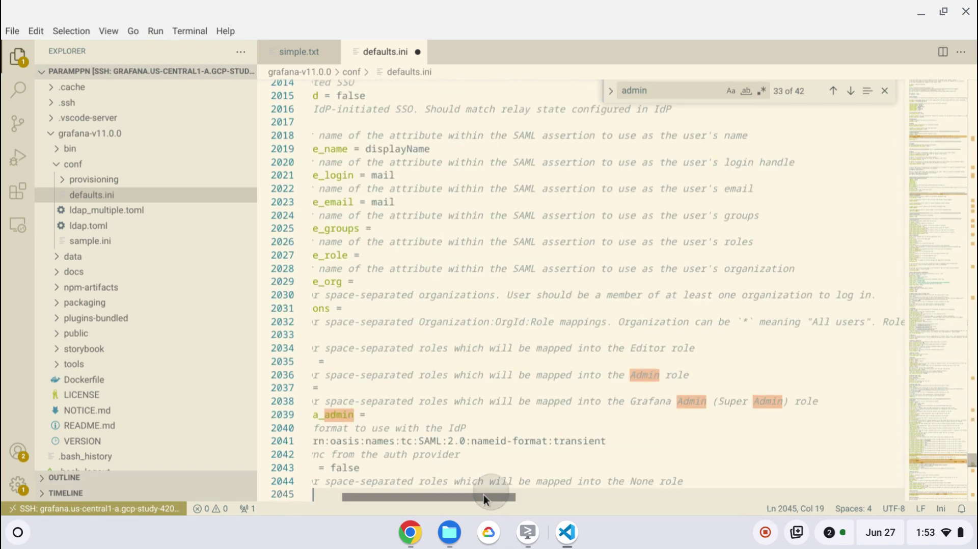
{"action": "right_click", "coordinate": [454, 496]}
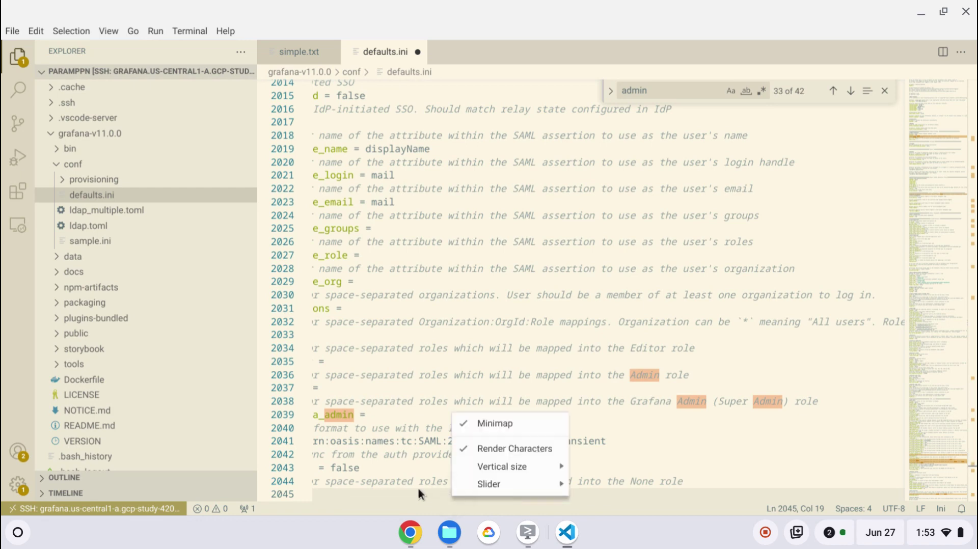
{"action": "left_click", "coordinate": [751, 393]}
{"action": "scroll", "coordinate": [415, 378], "scroll_direction": "right", "scroll_amount": 5}
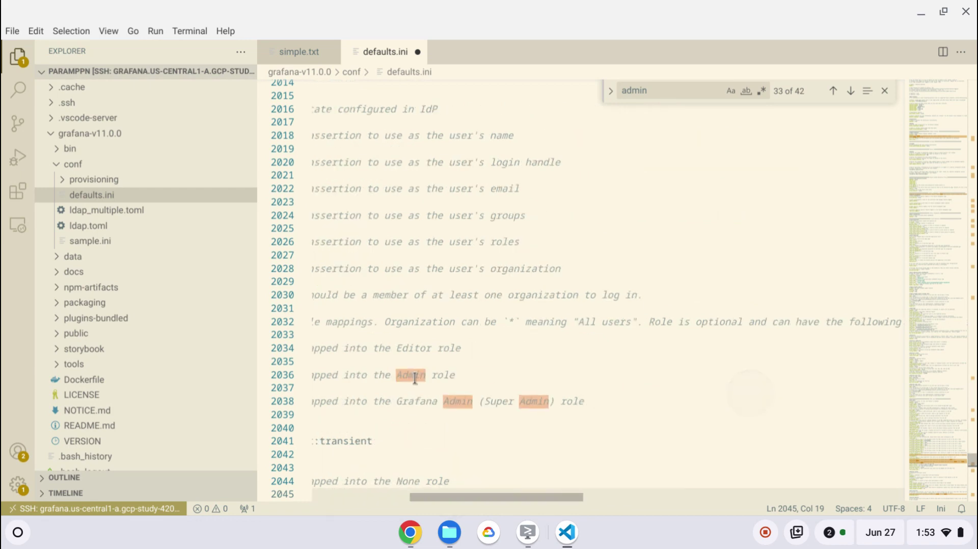
{"action": "scroll", "coordinate": [415, 377], "scroll_direction": "left", "scroll_amount": 10}
{"action": "scroll", "coordinate": [414, 377], "scroll_direction": "down", "scroll_amount": 10}
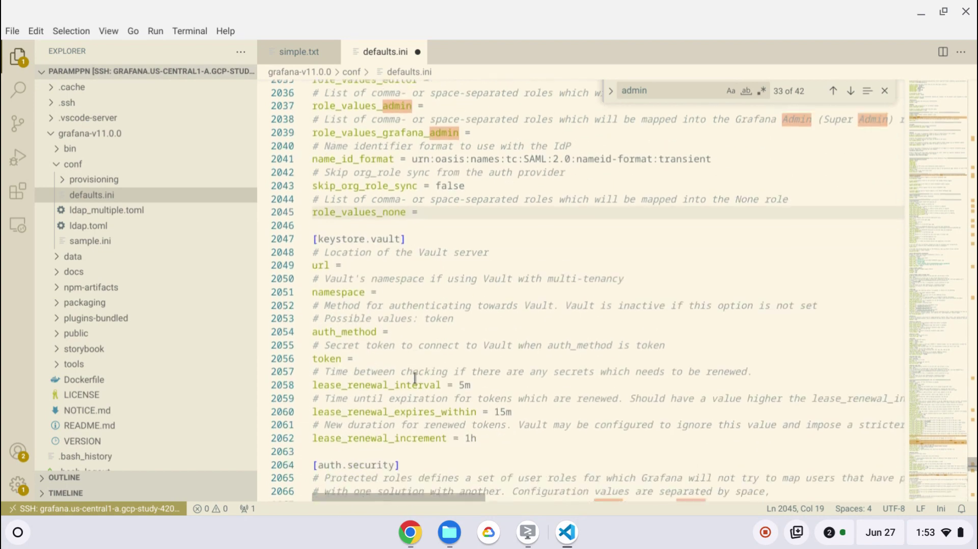
{"action": "scroll", "coordinate": [415, 377], "scroll_direction": "left", "scroll_amount": 1}
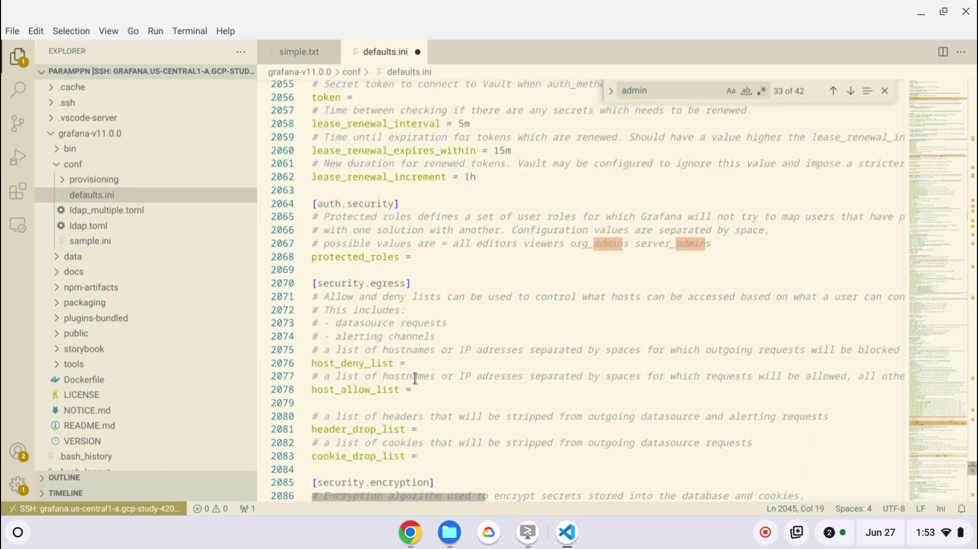
{"action": "scroll", "coordinate": [415, 377], "scroll_direction": "up", "scroll_amount": 20}
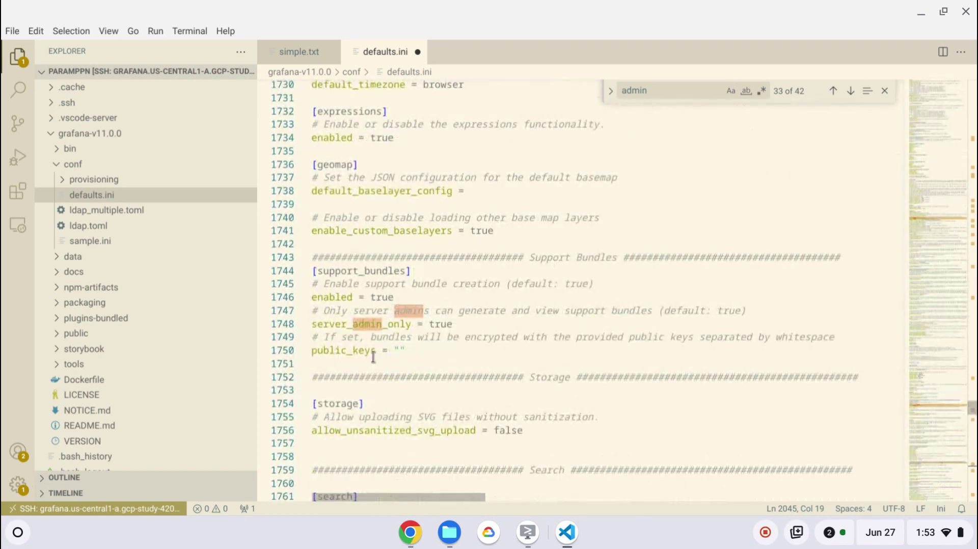
{"action": "scroll", "coordinate": [373, 358], "scroll_direction": "up", "scroll_amount": 9}
{"action": "scroll", "coordinate": [373, 357], "scroll_direction": "up", "scroll_amount": 20}
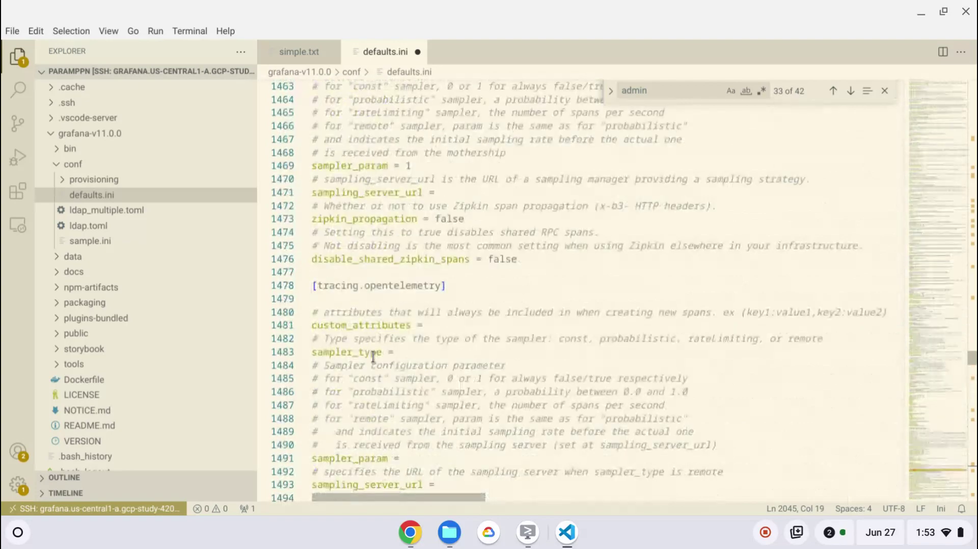
{"action": "scroll", "coordinate": [374, 357], "scroll_direction": "up", "scroll_amount": 15}
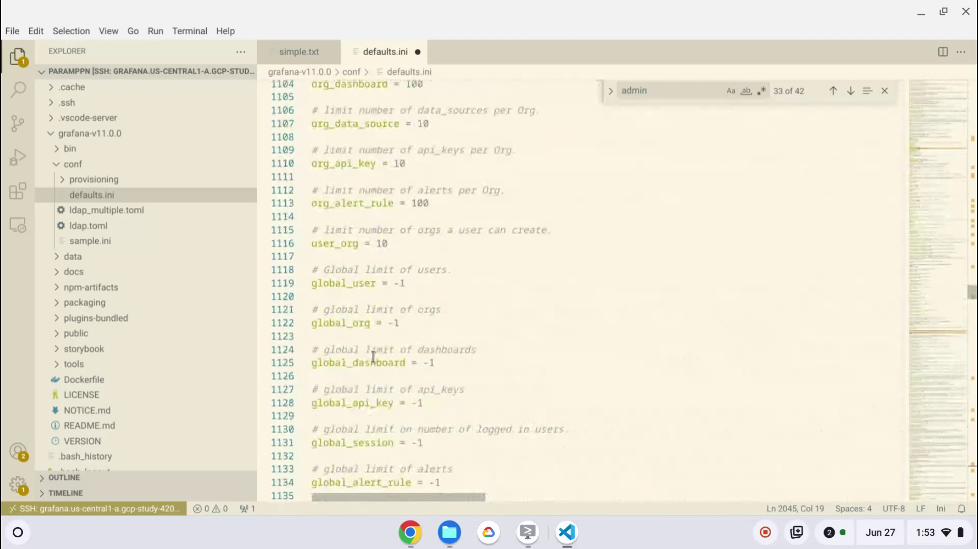
{"action": "scroll", "coordinate": [374, 357], "scroll_direction": "up", "scroll_amount": 20}
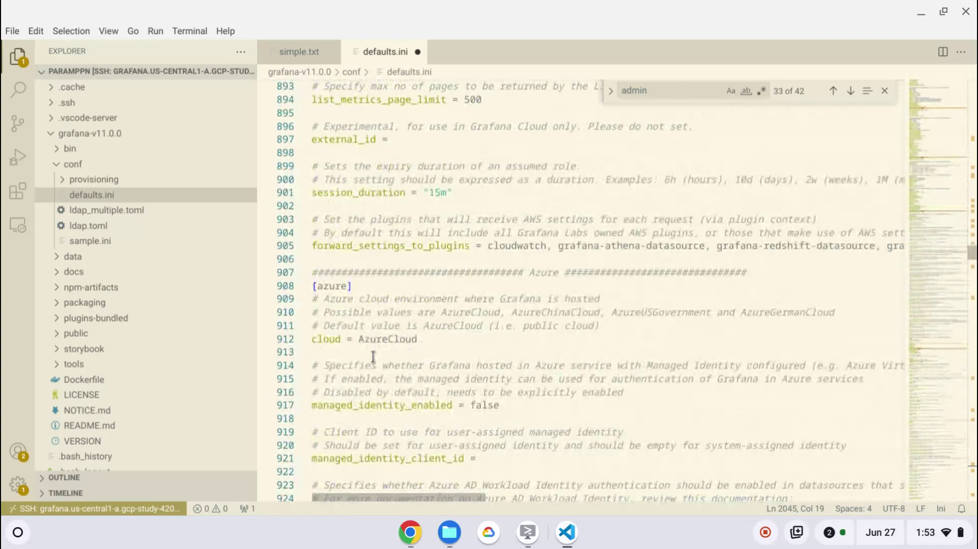
Step: Clear the old 'admin' search term and briefly check the Security mind map
{"action": "double_click", "coordinate": [638, 94]}
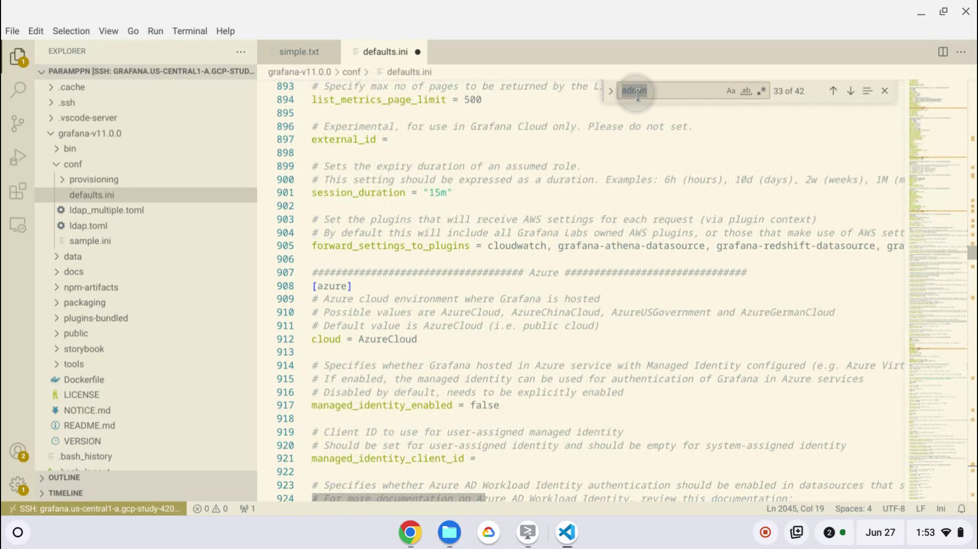
{"action": "type", "text": "[ad"}
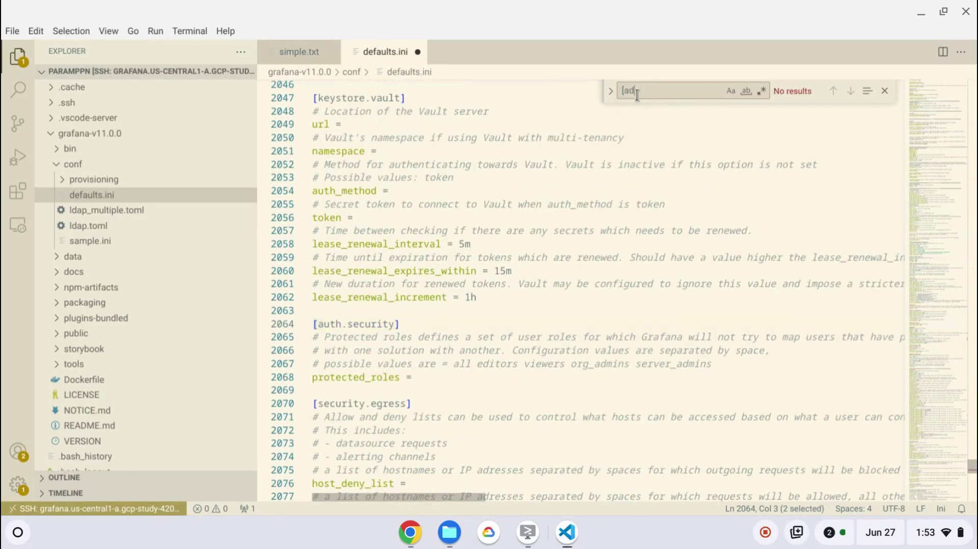
{"action": "key", "text": "BackSpace"}
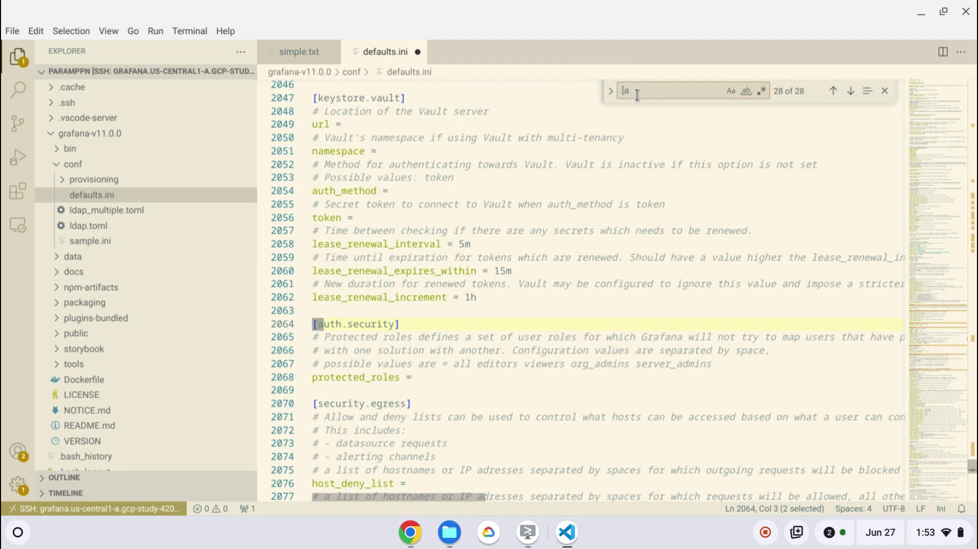
{"action": "type", "text": "d"}
{"action": "key", "text": "BackSpace"}
{"action": "key", "text": "BackSpace"}
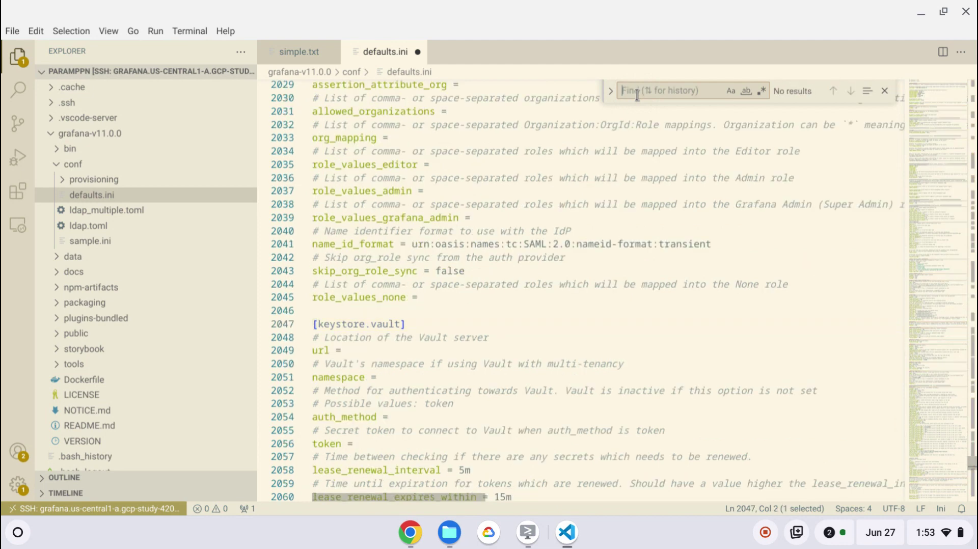
{"action": "key", "text": "alt+Tab"}
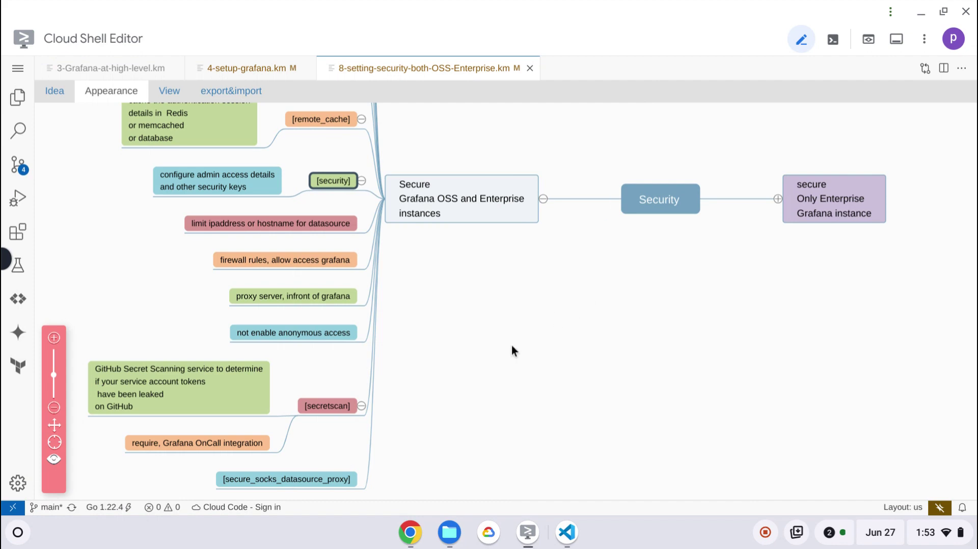
{"action": "scroll", "coordinate": [511, 346], "scroll_direction": "down", "scroll_amount": 1}
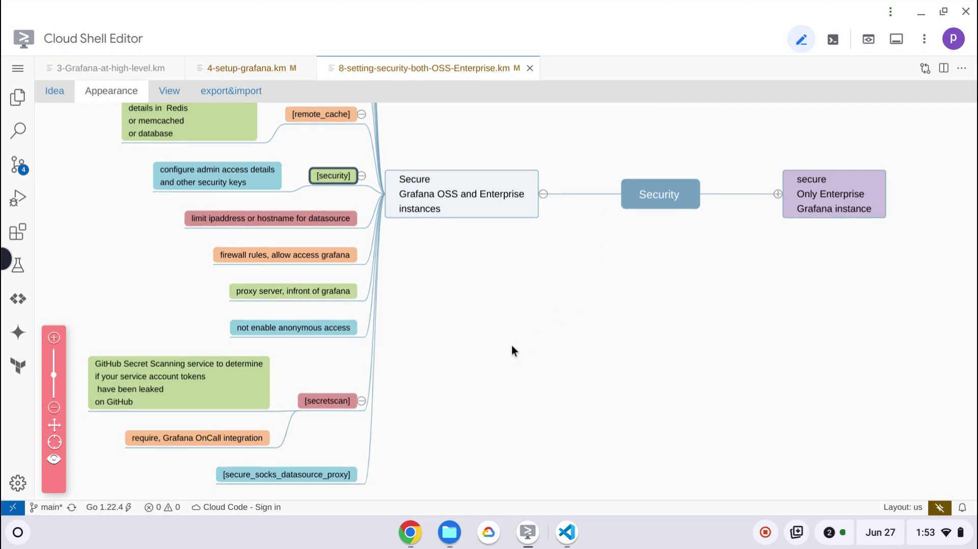
{"action": "key", "text": "alt+Tab"}
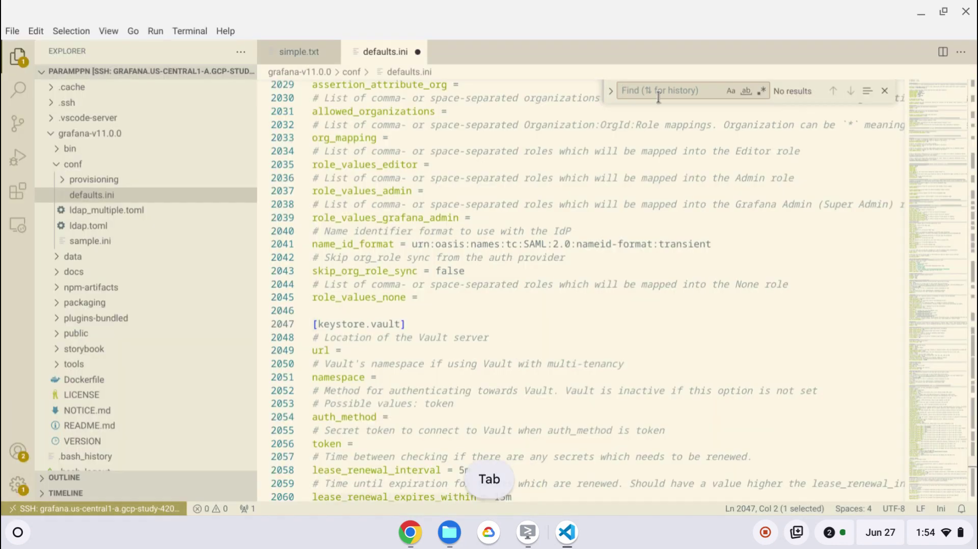
Step: Search for '[security]' and scroll through its admin user, password, secret key and cookie defaults
{"action": "type", "text": "["}
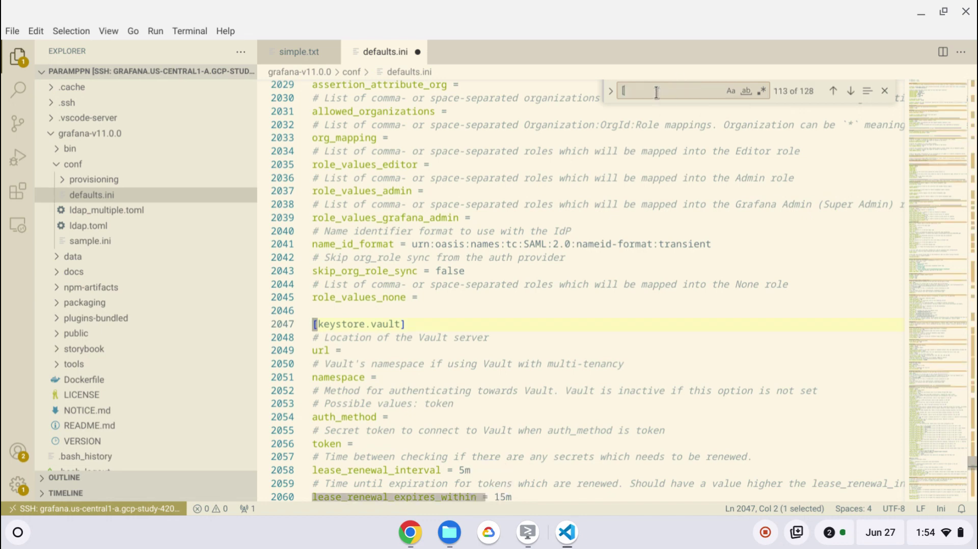
{"action": "type", "text": "security"}
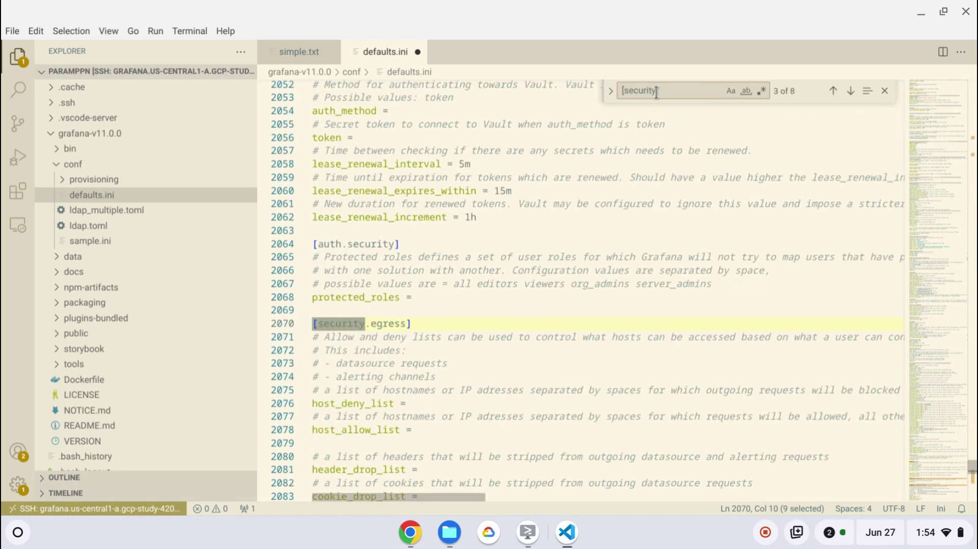
{"action": "type", "text": "]"}
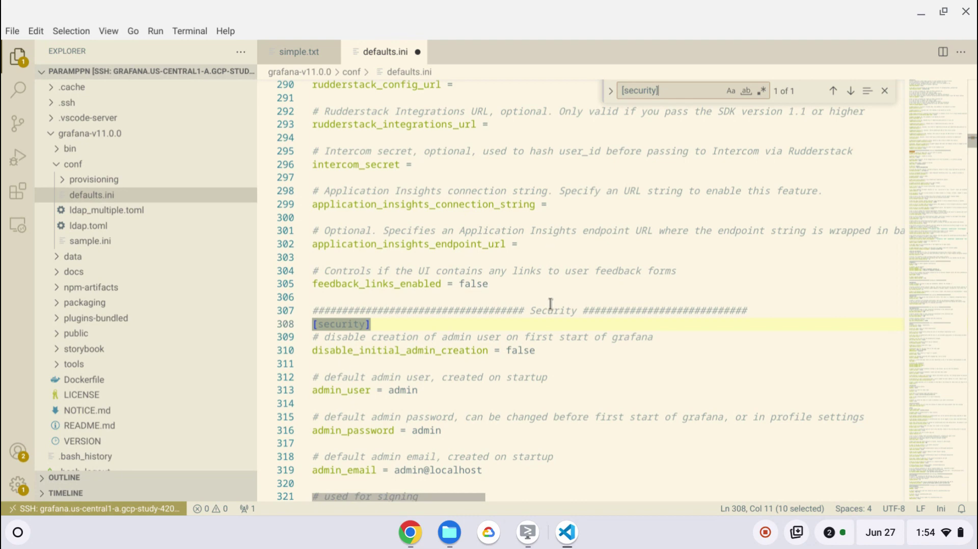
{"action": "scroll", "coordinate": [530, 368], "scroll_direction": "down", "scroll_amount": 5}
{"action": "scroll", "coordinate": [530, 367], "scroll_direction": "down", "scroll_amount": 1}
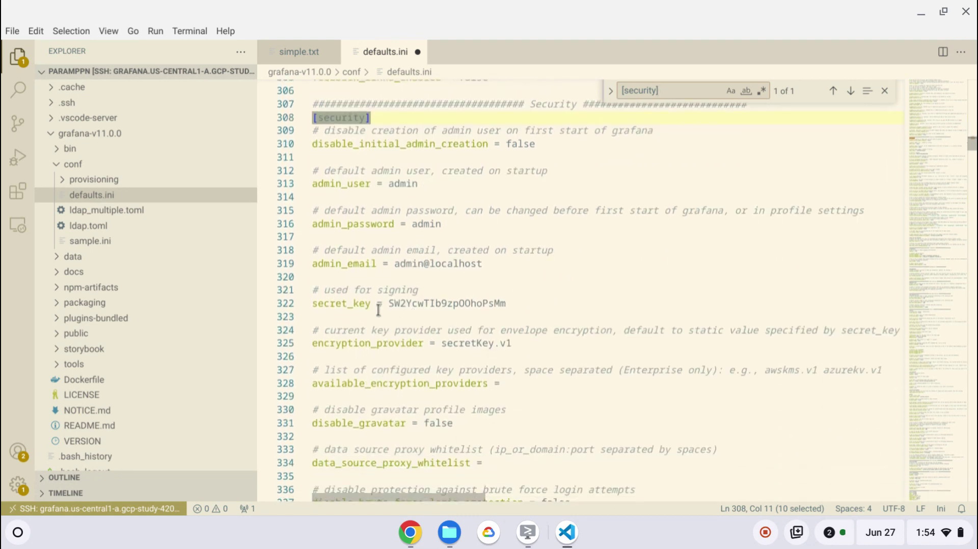
{"action": "scroll", "coordinate": [458, 383], "scroll_direction": "down", "scroll_amount": 3}
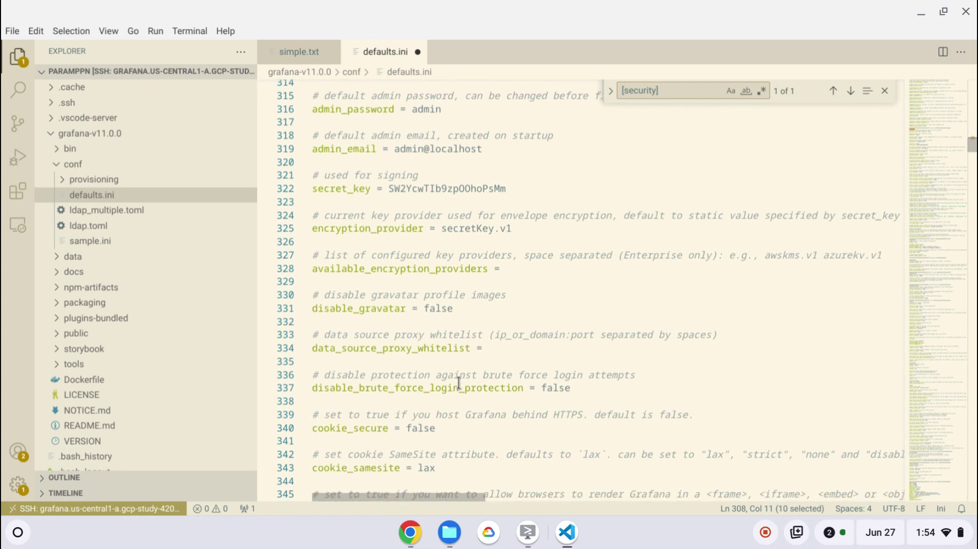
Step: Review the admin access details note, the [secretscan] node and the Grafana OnCall integration note
{"action": "key", "text": "alt+Tab"}
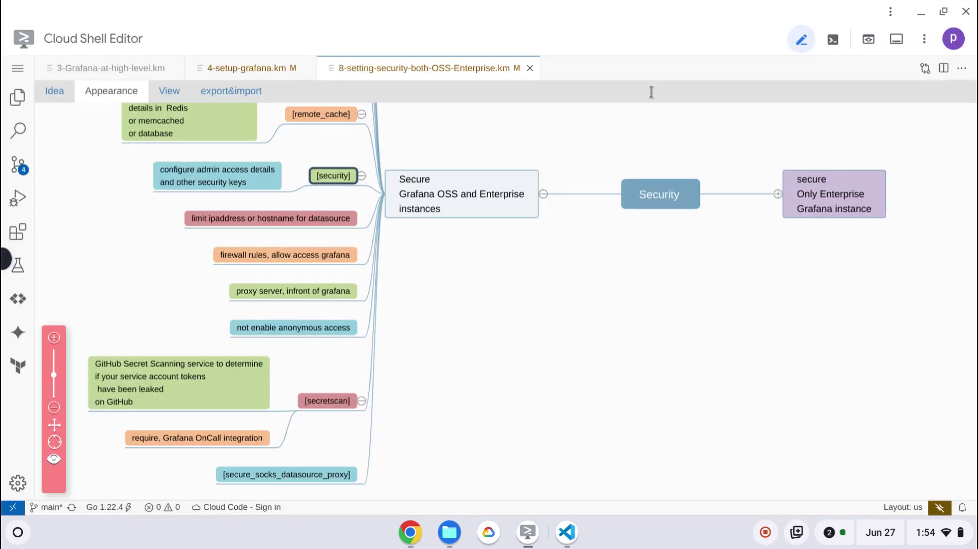
{"action": "left_click", "coordinate": [204, 185]}
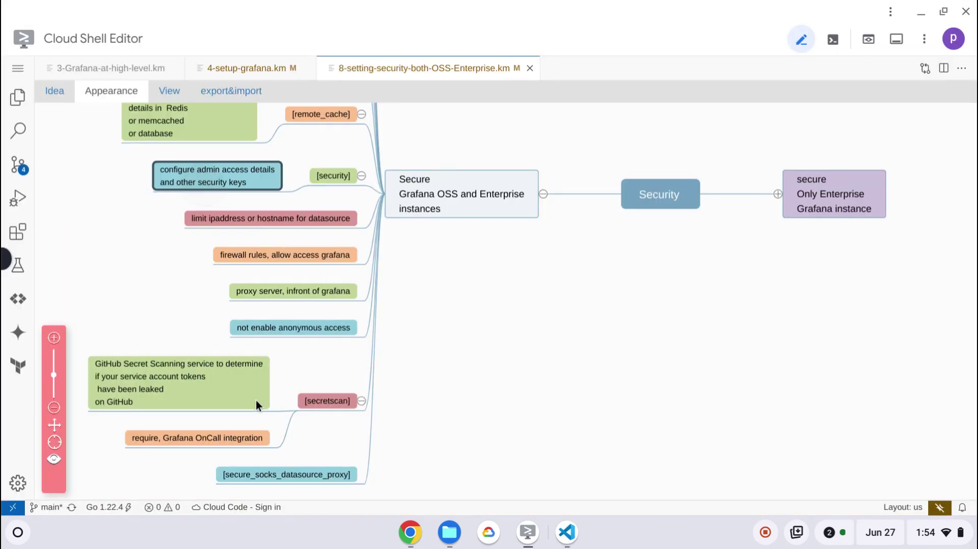
{"action": "scroll", "coordinate": [256, 400], "scroll_direction": "down", "scroll_amount": 1}
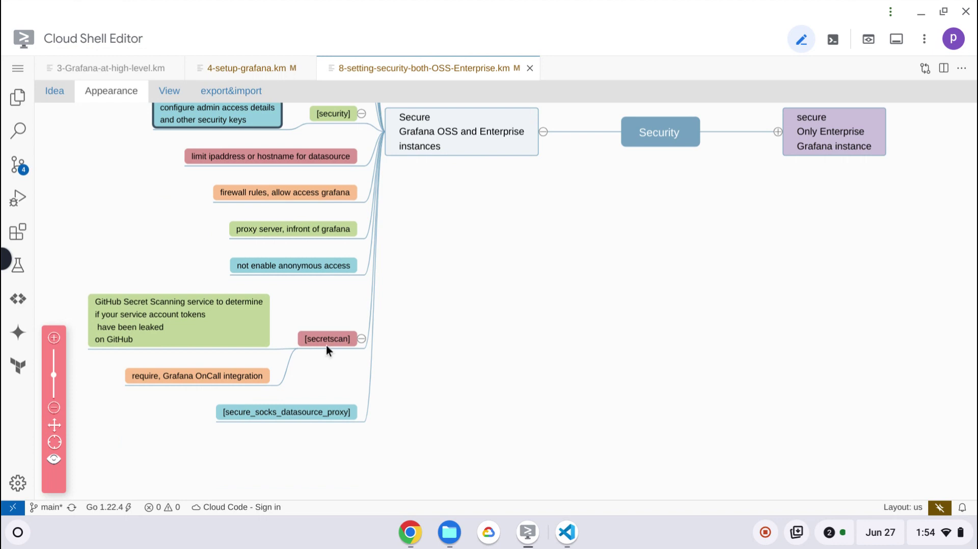
{"action": "left_click", "coordinate": [330, 341]}
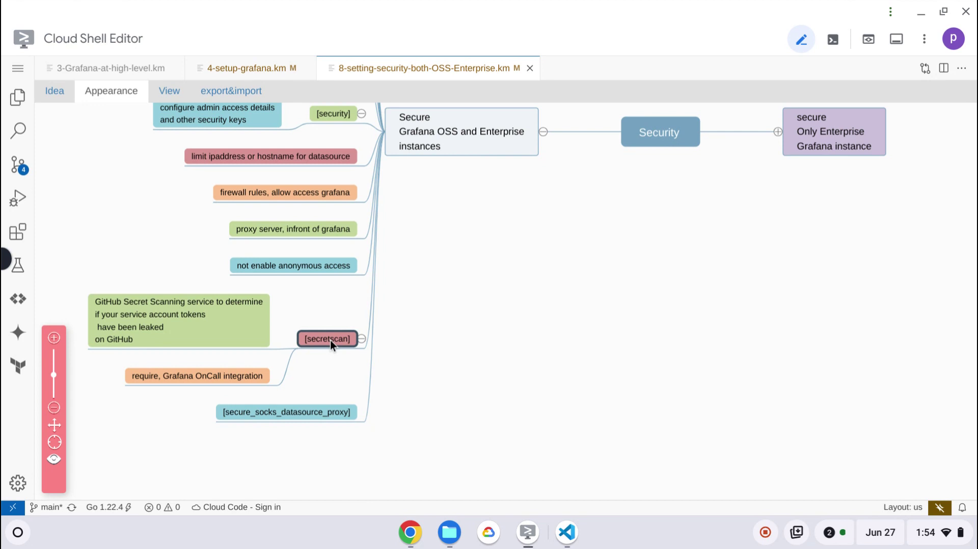
{"action": "left_click", "coordinate": [189, 383]}
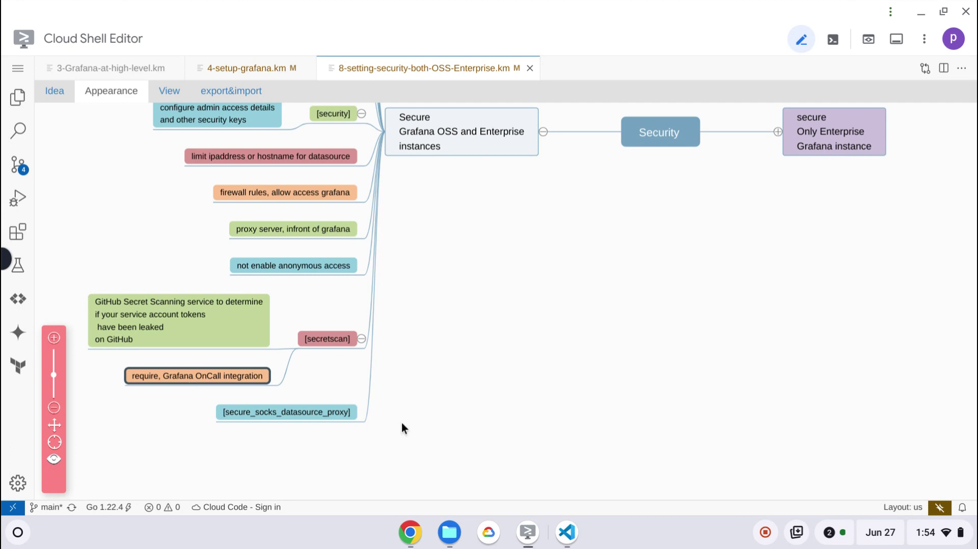
Step: Collapse the OSS-and-Enterprise branch, leaving only the root and its two top-level branches
{"action": "scroll", "coordinate": [509, 395], "scroll_direction": "up", "scroll_amount": 3}
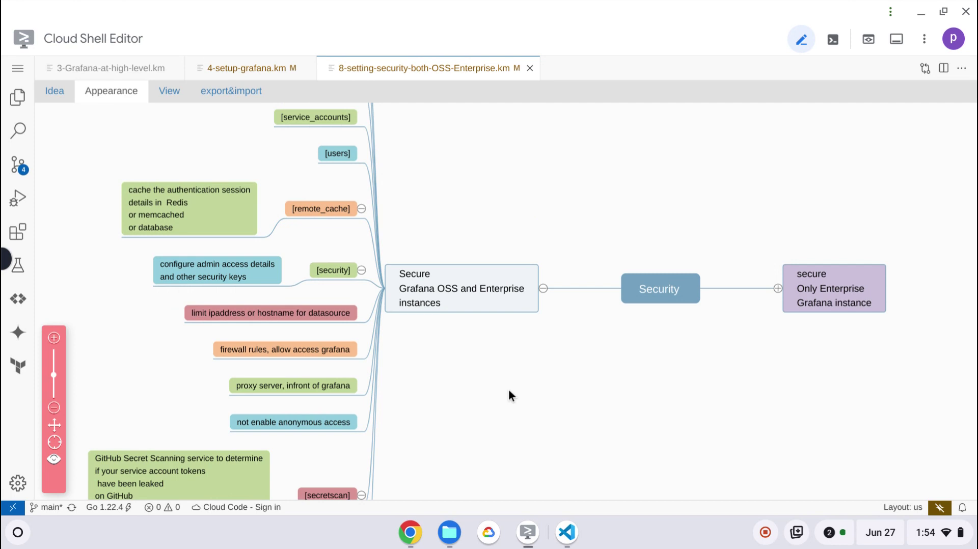
{"action": "scroll", "coordinate": [509, 396], "scroll_direction": "up", "scroll_amount": 2}
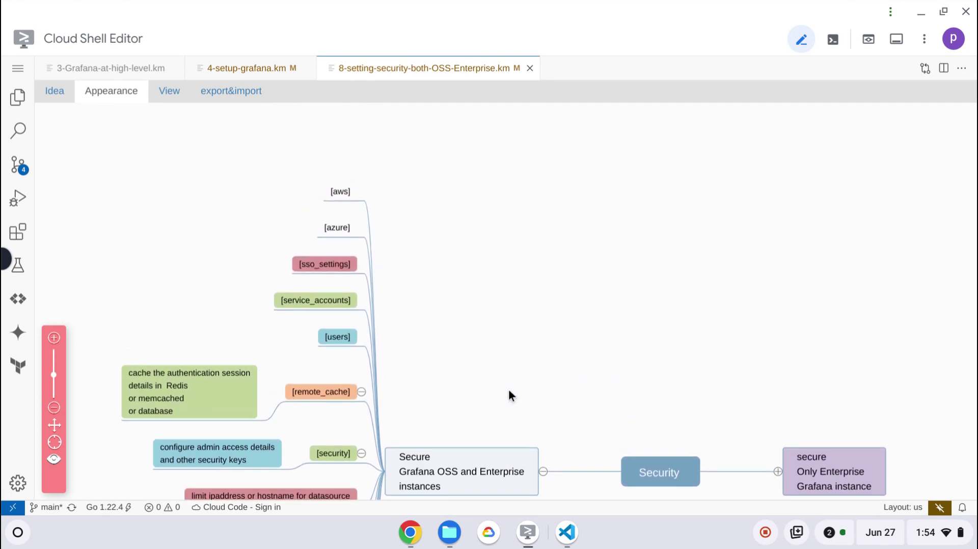
{"action": "scroll", "coordinate": [509, 395], "scroll_direction": "down", "scroll_amount": 3}
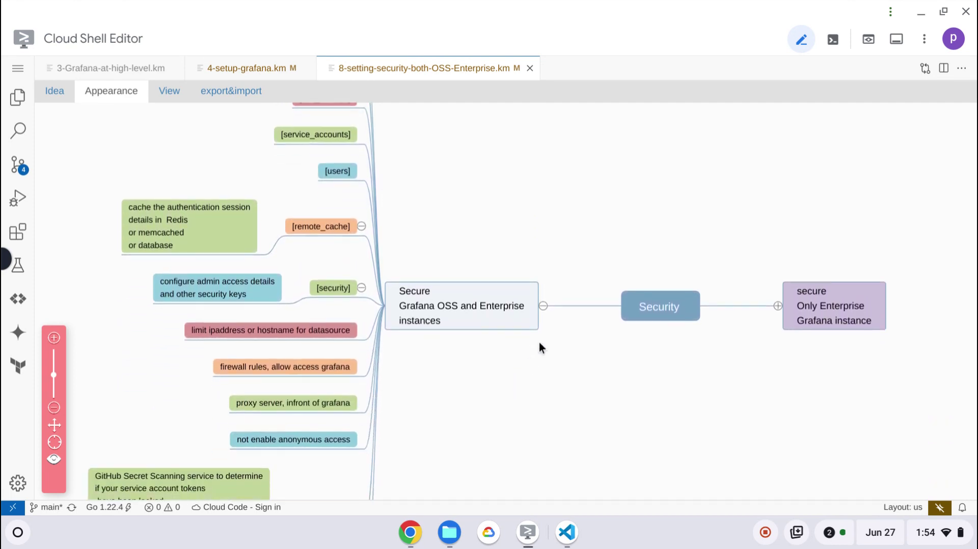
{"action": "left_click", "coordinate": [543, 307]}
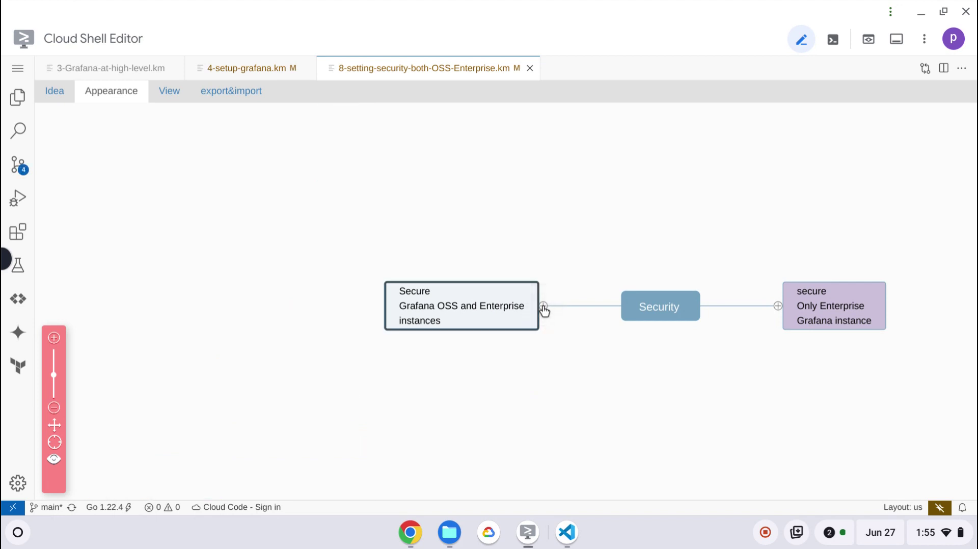
{"action": "scroll", "coordinate": [544, 310], "scroll_direction": "right", "scroll_amount": 5}
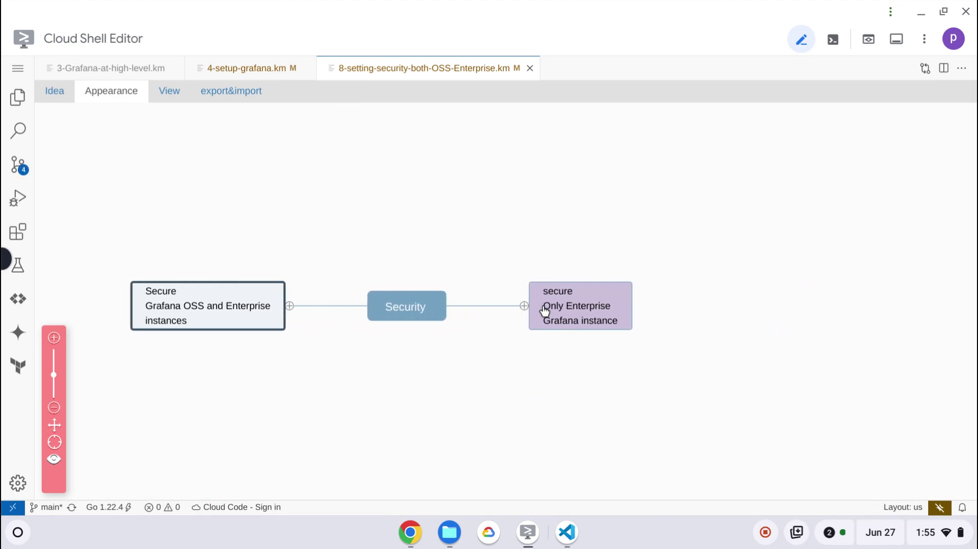